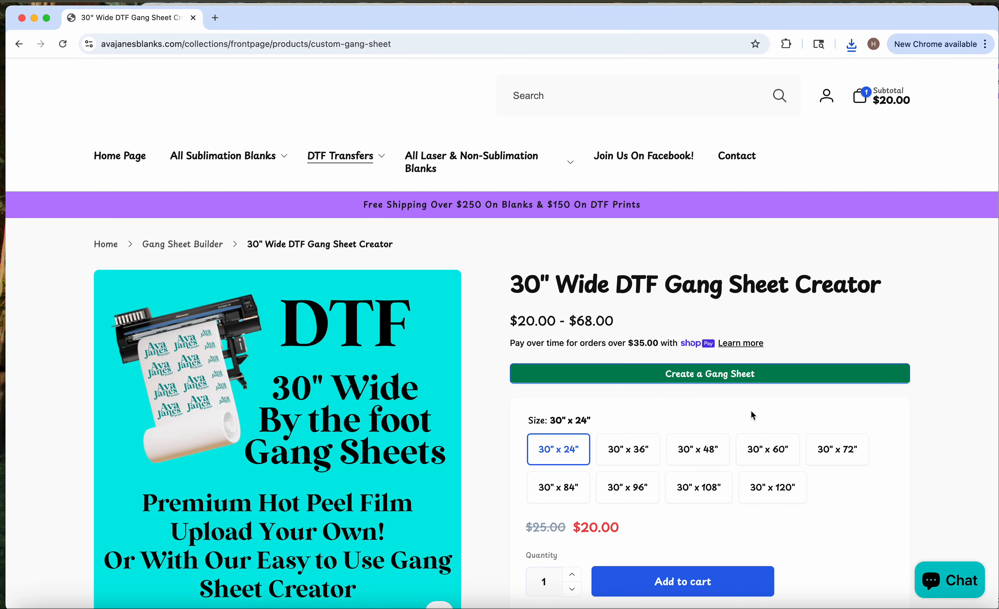
# - Choose the 30" x 48" sheet size and start creating a gang sheet
pyautogui.scroll(-2, 753, 416)
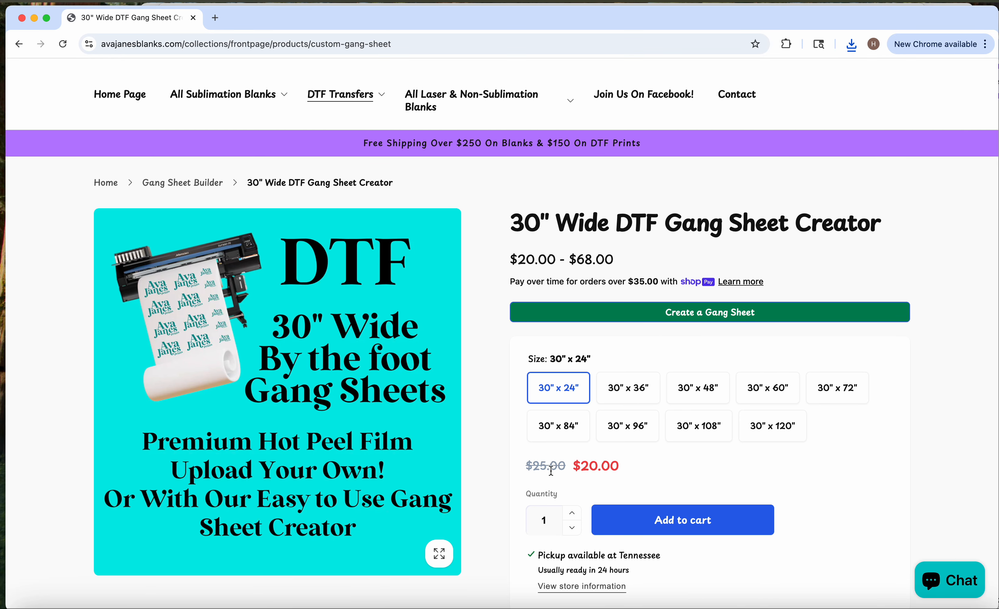
pyautogui.click(714, 403)
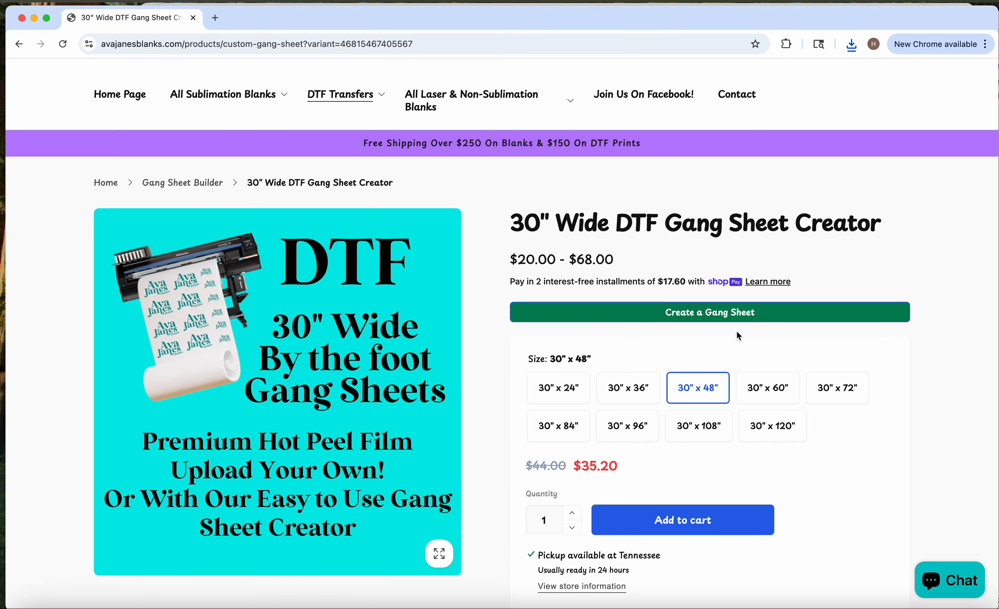
pyautogui.click(726, 317)
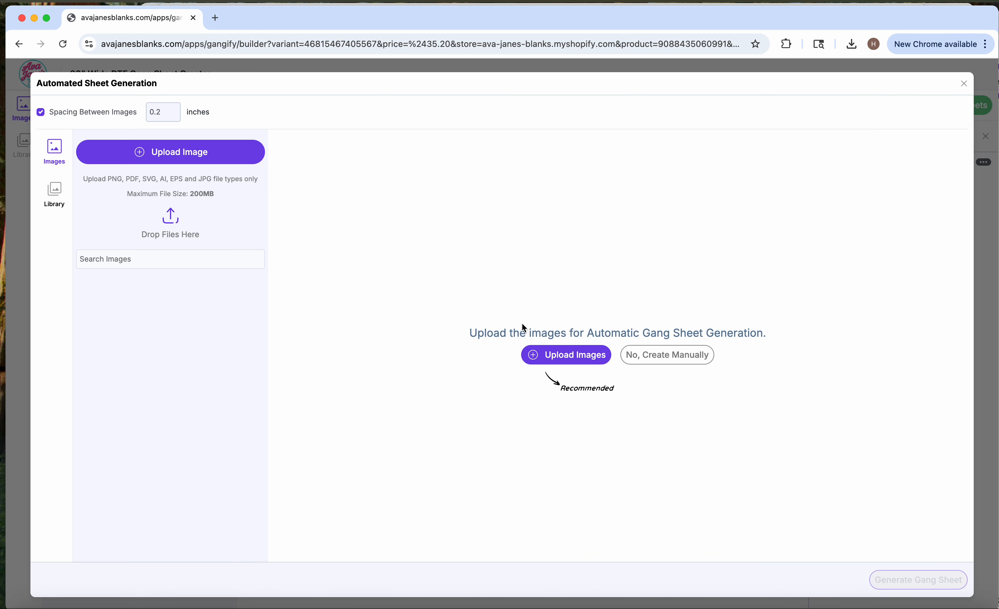
# - Upload Untitled design (29).png from Downloads and generate the gang sheet from it
pyautogui.click(191, 153)
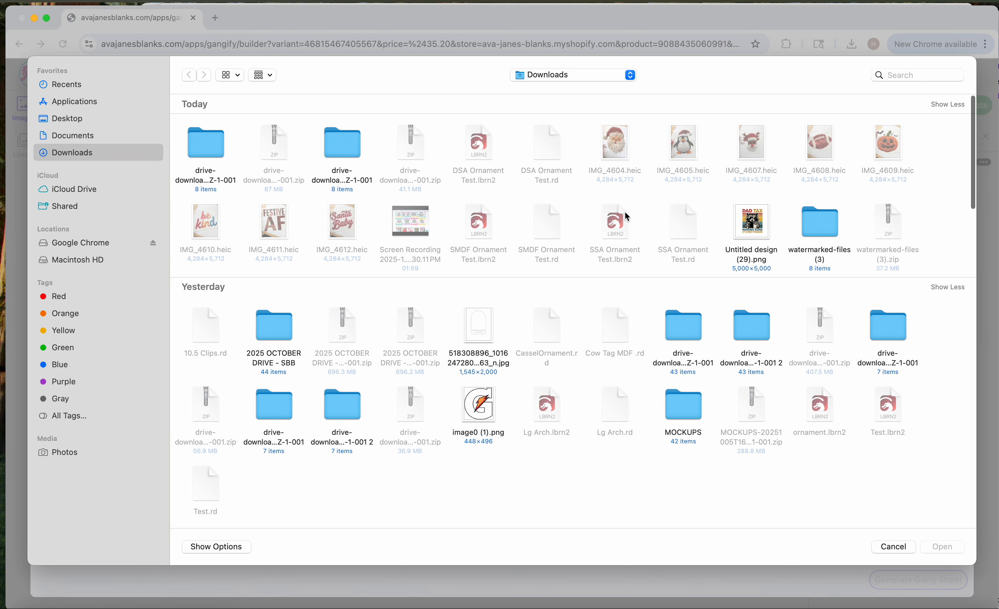
pyautogui.doubleClick(758, 223)
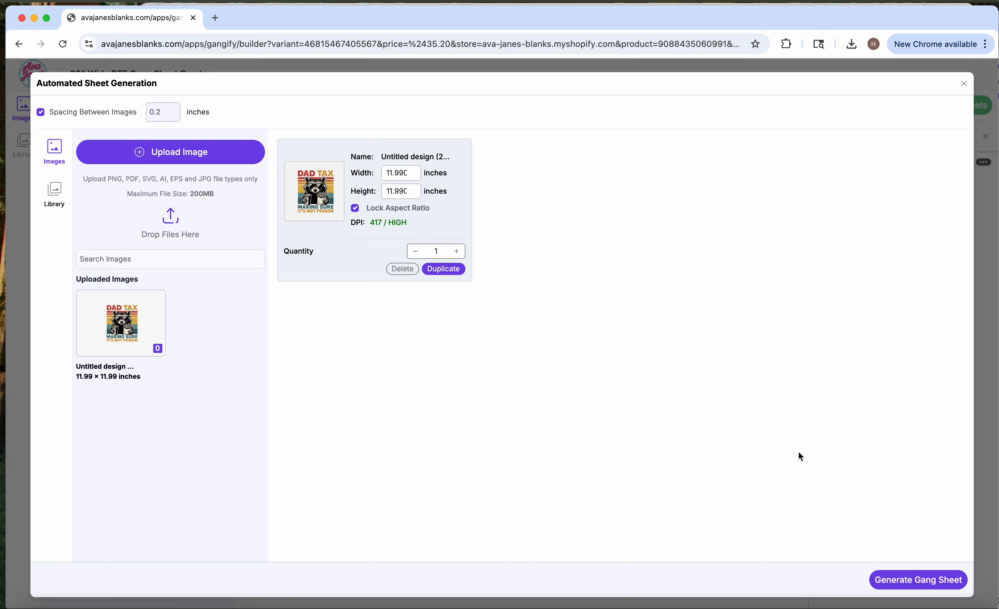
pyautogui.click(918, 582)
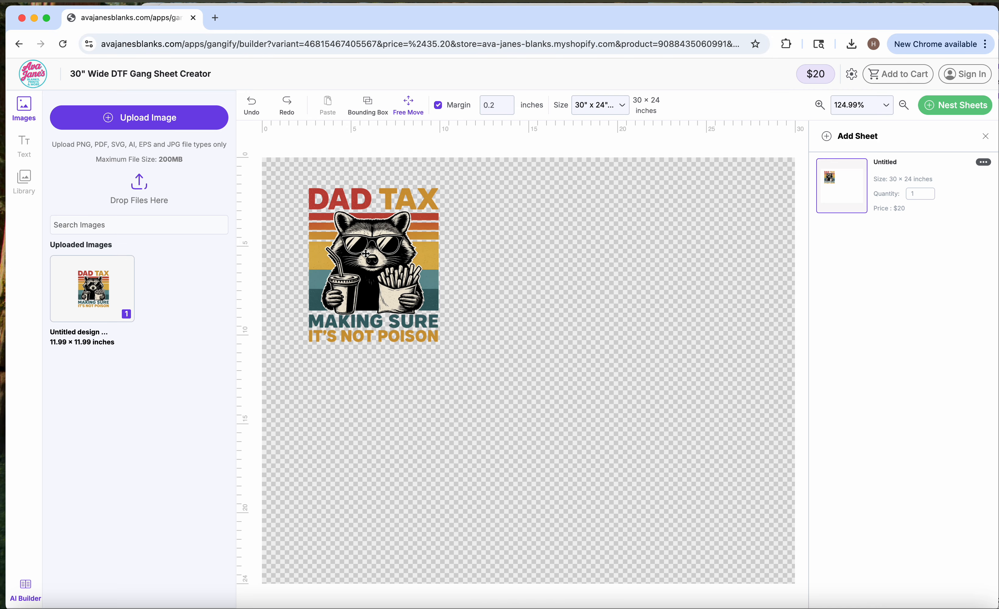
pyautogui.click(451, 287)
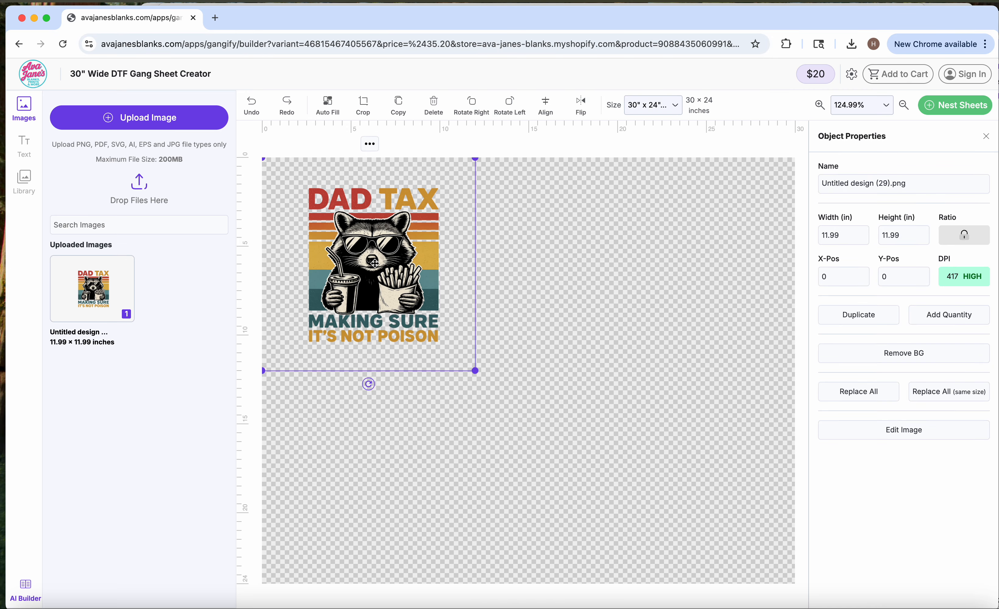
# - Move the raccoon design to about X 1.64, Y 3.7 inches on the sheet and trim its extra space
pyautogui.moveTo(387, 270); pyautogui.dragTo(402, 283)
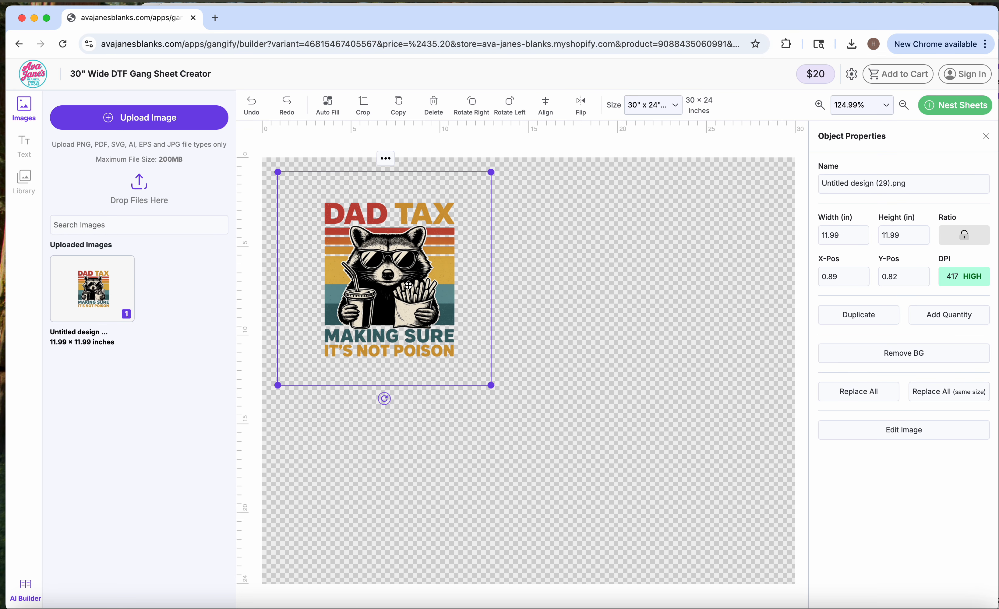
pyautogui.moveTo(401, 286); pyautogui.dragTo(415, 337)
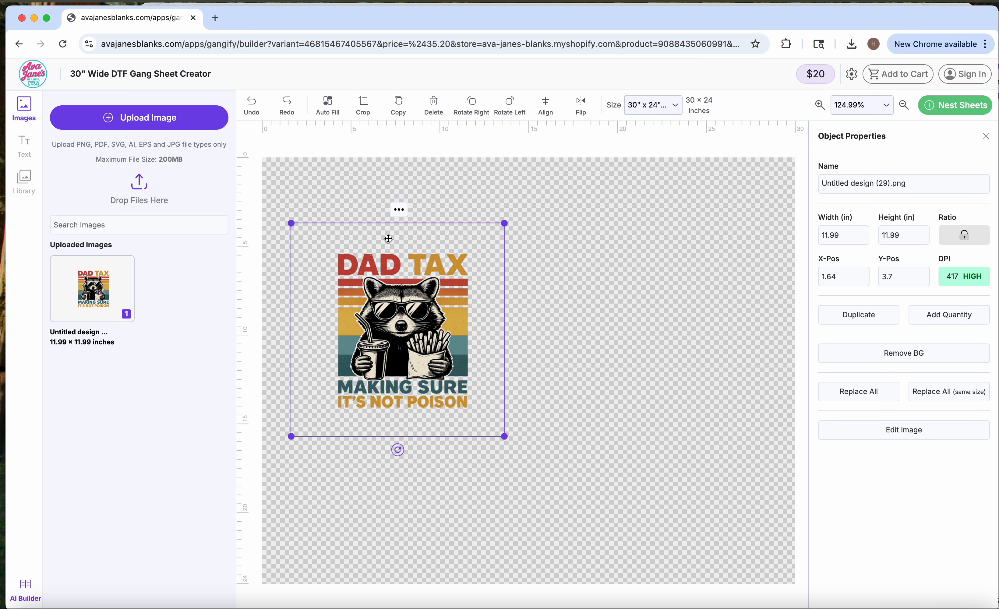
pyautogui.click(399, 211)
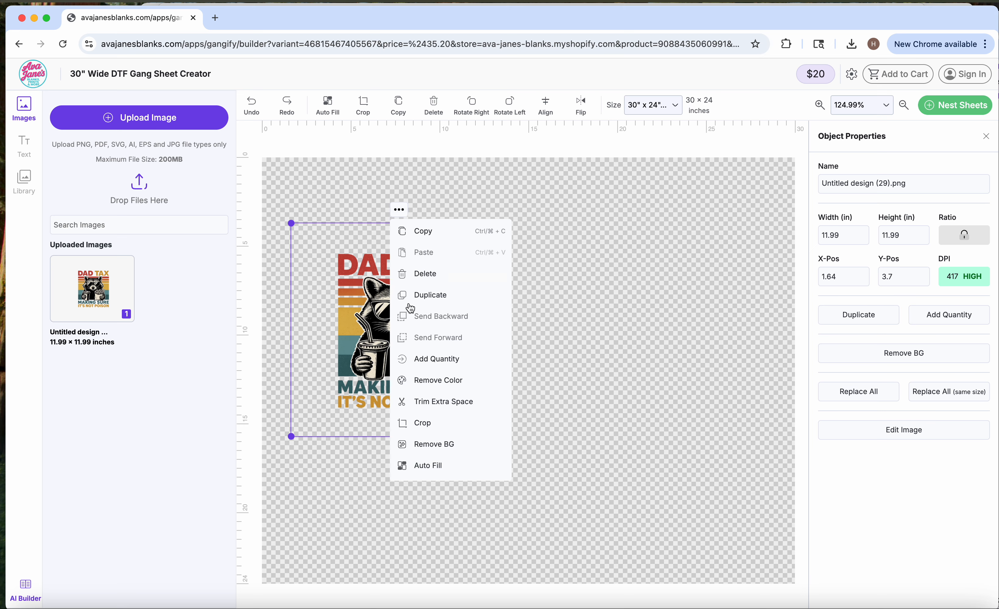
pyautogui.click(442, 405)
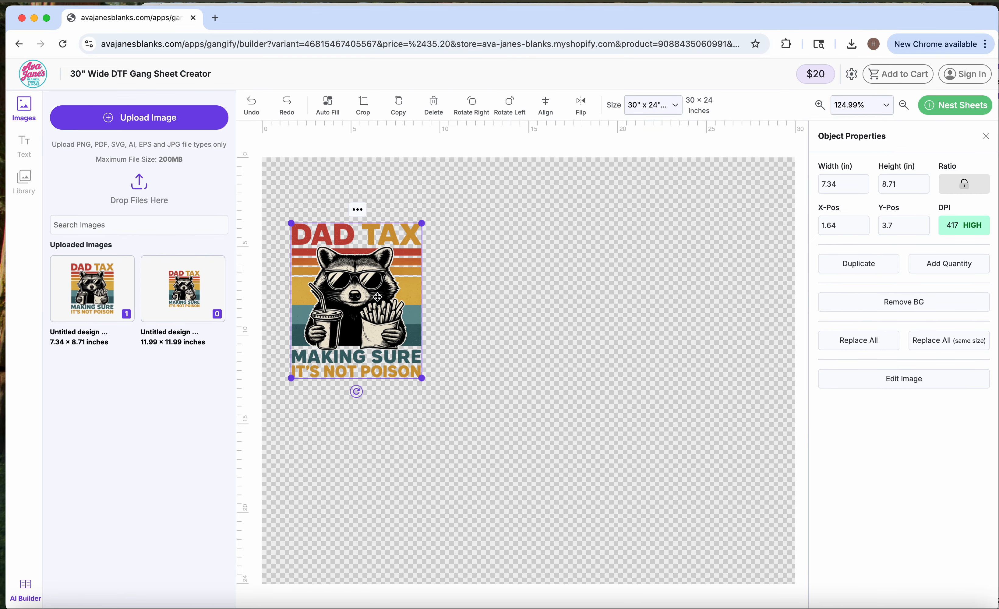
# - Move the trimmed raccoon design to about X 2.19, Y 2.19 inches and set its width to 11 inches
pyautogui.moveTo(378, 298); pyautogui.dragTo(382, 270)
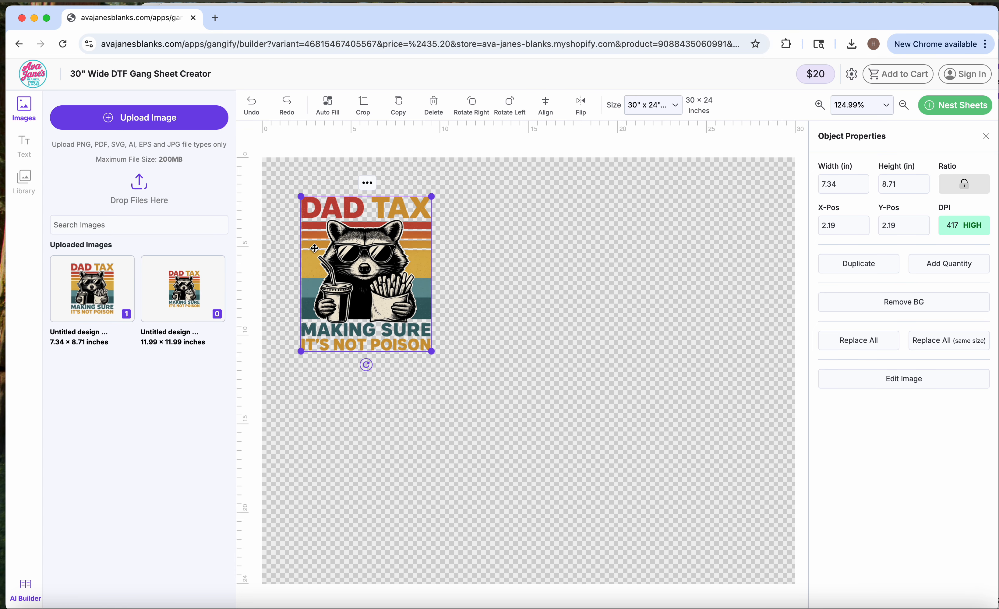
pyautogui.doubleClick(892, 184)
pyautogui.doubleClick(828, 182)
pyautogui.write('11')
pyautogui.press('Tab')
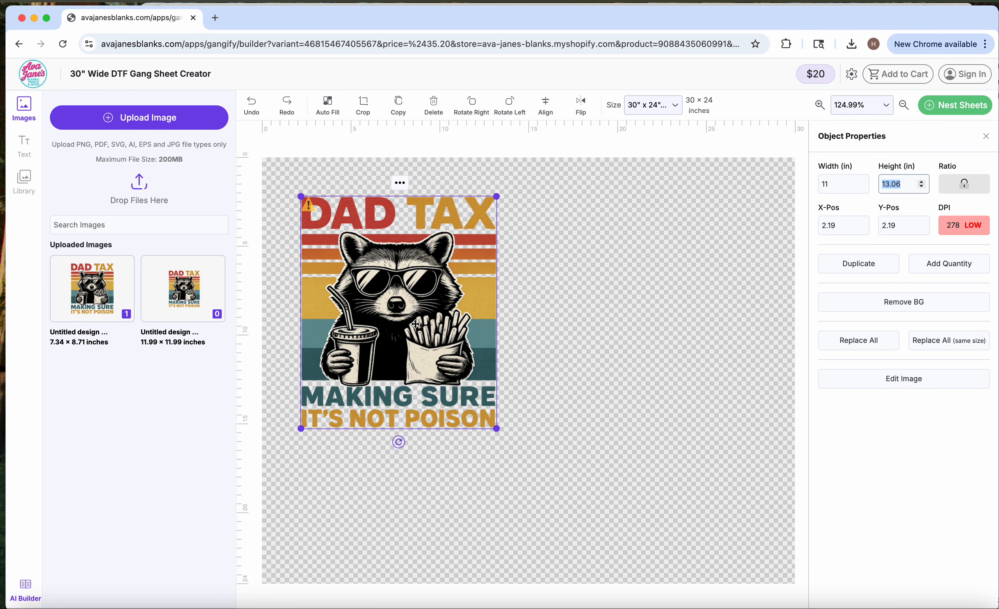
# - Position the enlarged design near the sheet's upper-left corner, at about X 0.65, Y 0.79 inches
pyautogui.moveTo(383, 331); pyautogui.dragTo(358, 304)
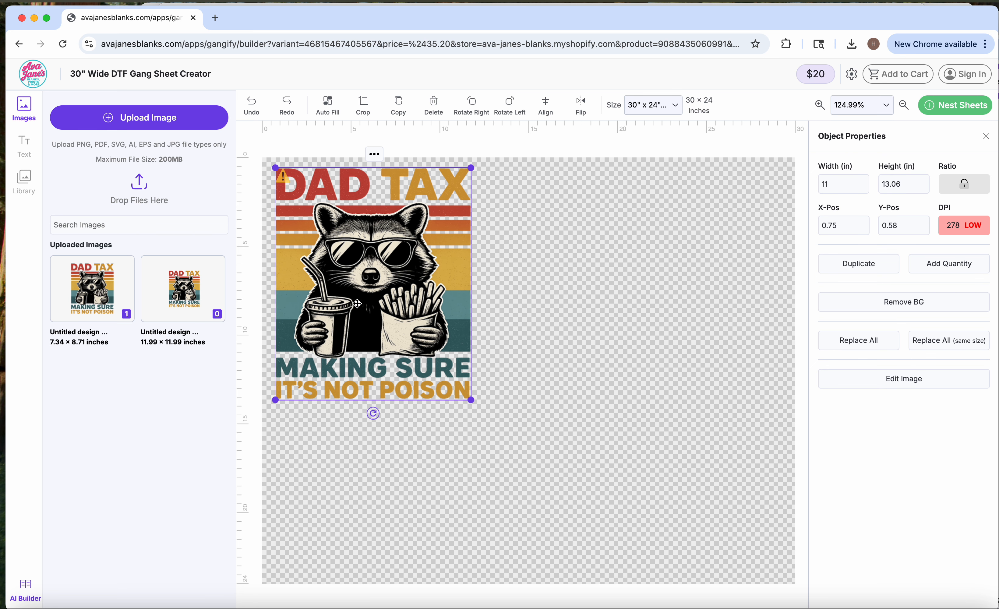
pyautogui.moveTo(290, 184)
pyautogui.moveTo(379, 303)
pyautogui.mouseDown()
pyautogui.moveTo(368, 294)
pyautogui.moveTo(377, 307)
pyautogui.mouseUp()
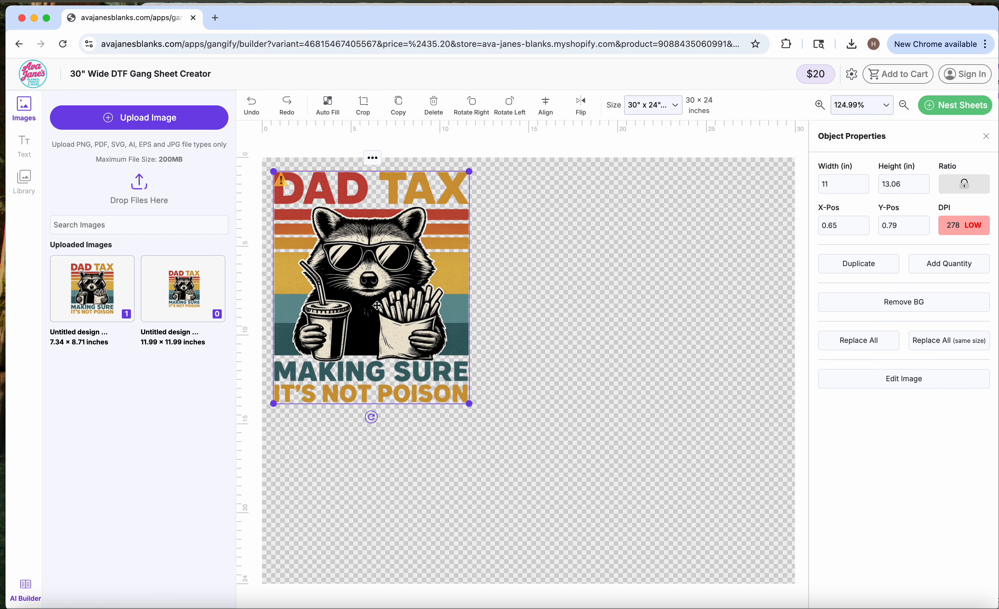
pyautogui.click(570, 281)
# - Remove the raccoon's sampled black, #010101, from the placed design and save the recolored image
pyautogui.click(348, 278)
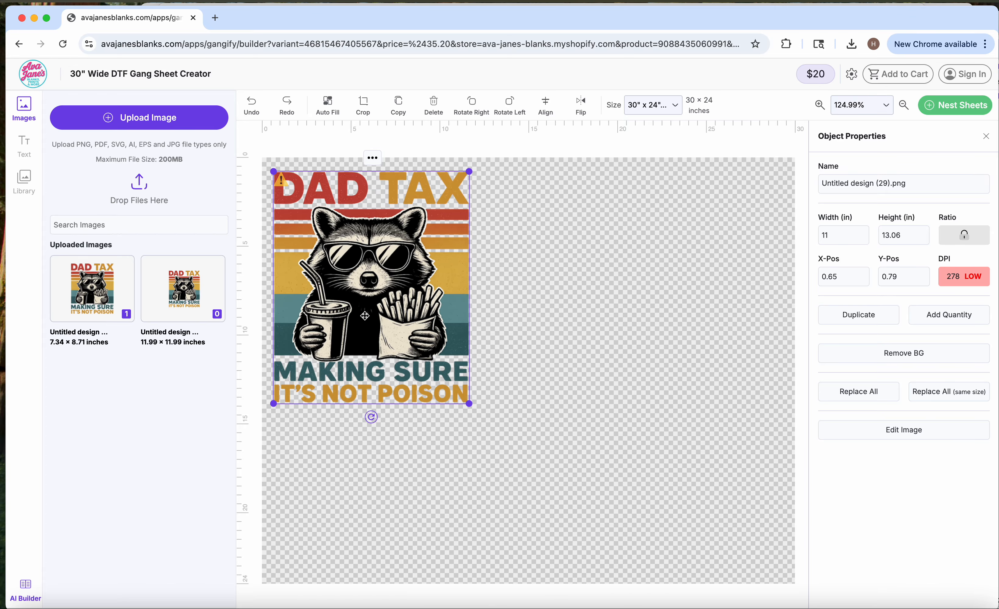
pyautogui.click(374, 159)
pyautogui.click(407, 330)
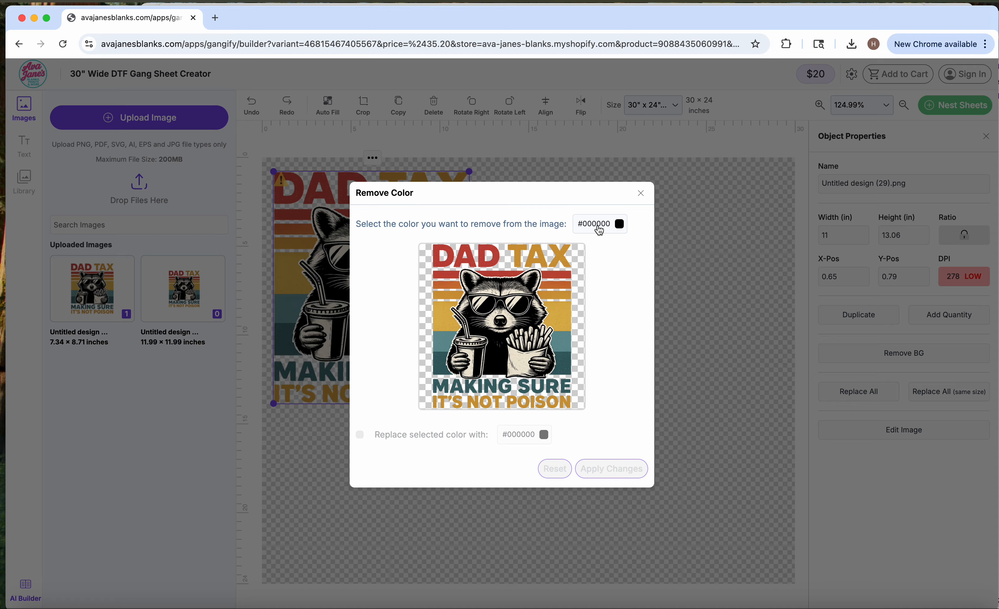
pyautogui.click(600, 229)
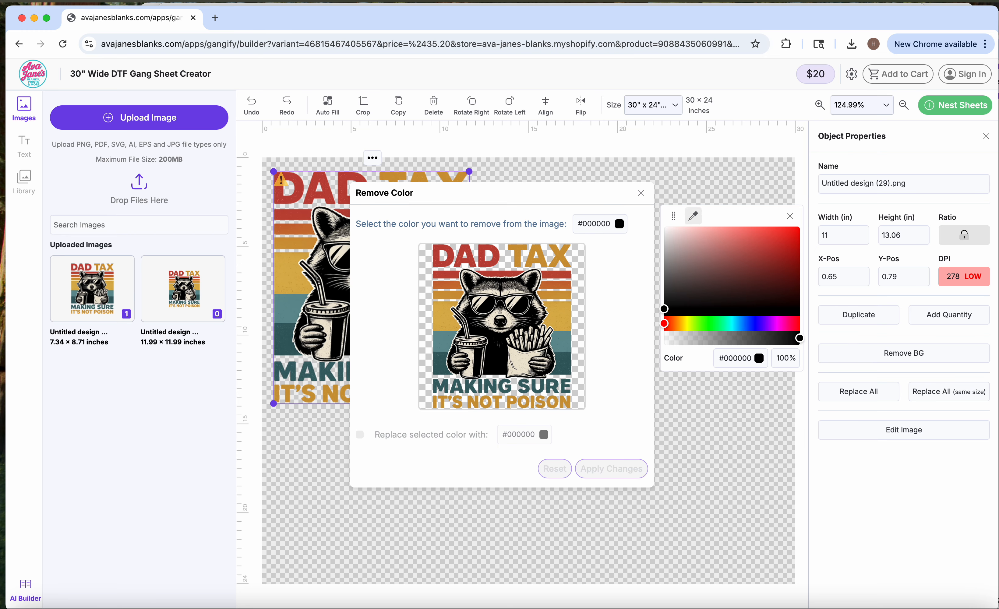
pyautogui.click(693, 216)
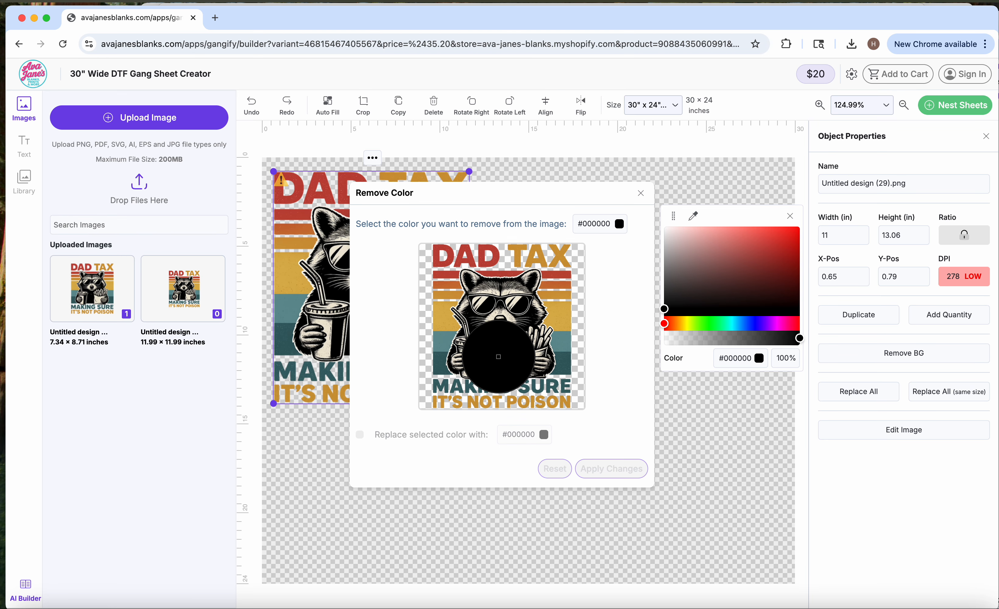
pyautogui.click(499, 357)
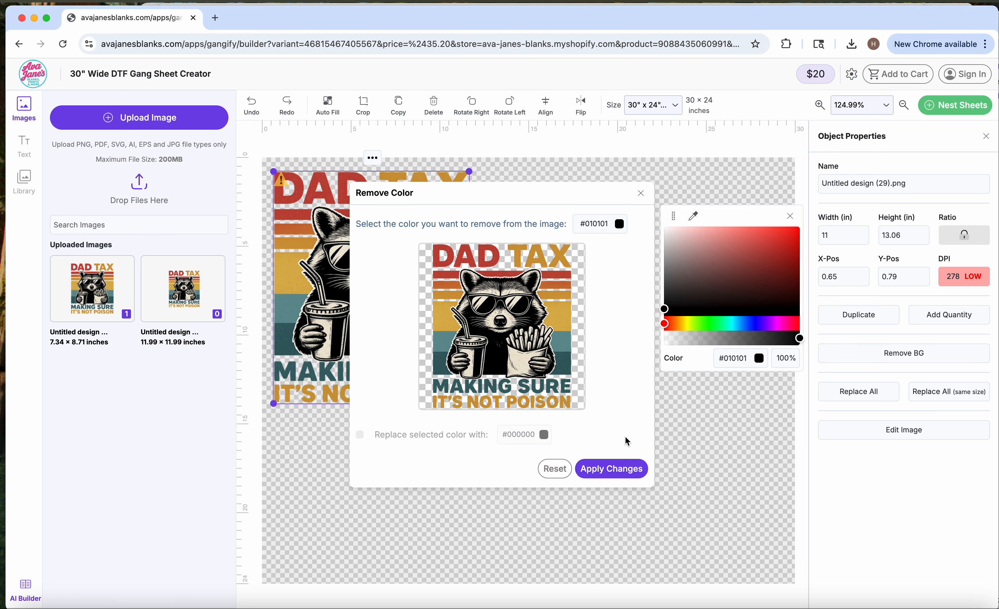
pyautogui.click(613, 476)
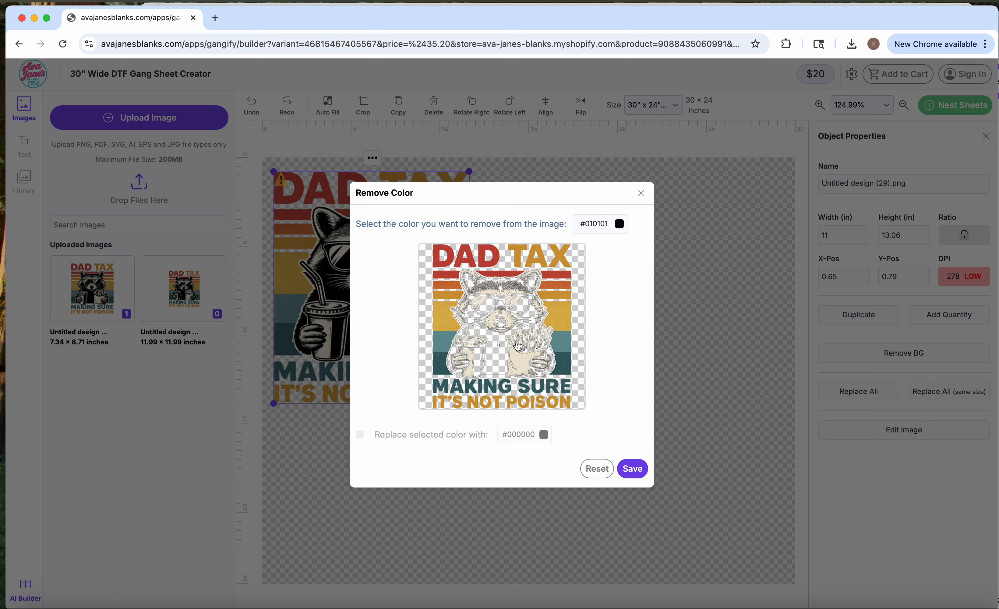
pyautogui.click(632, 470)
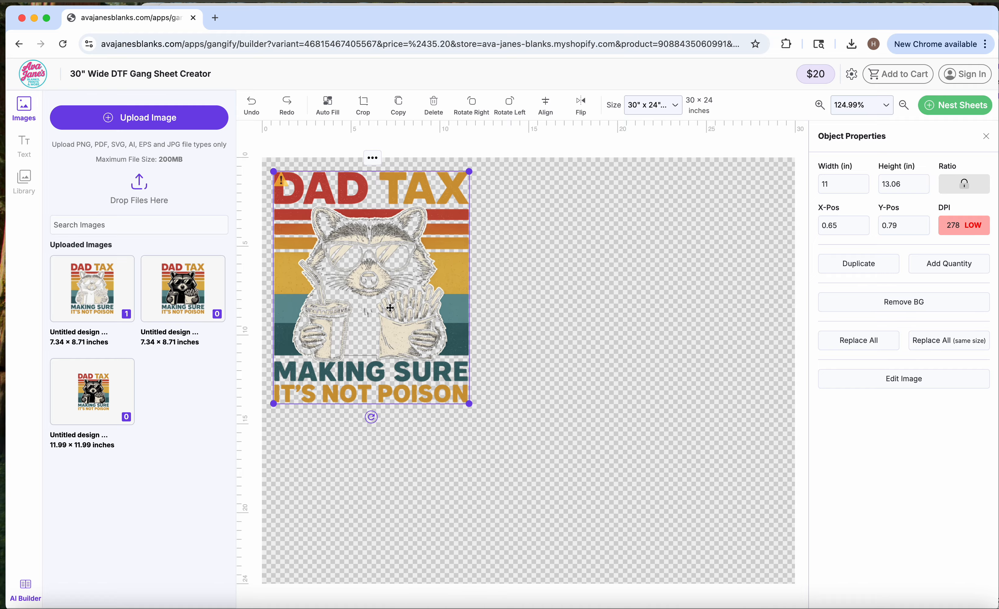
pyautogui.click(372, 162)
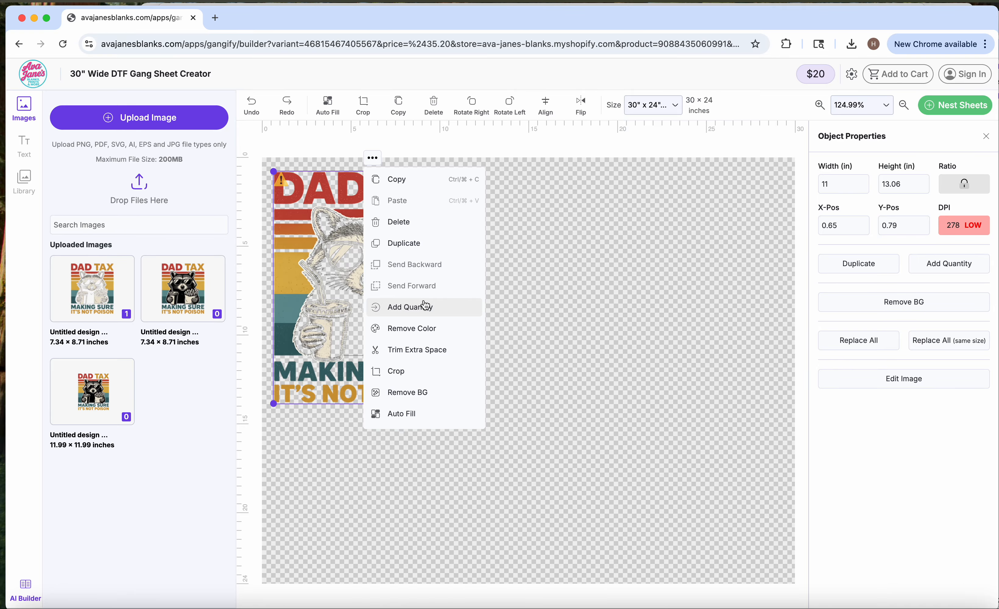
pyautogui.click(416, 326)
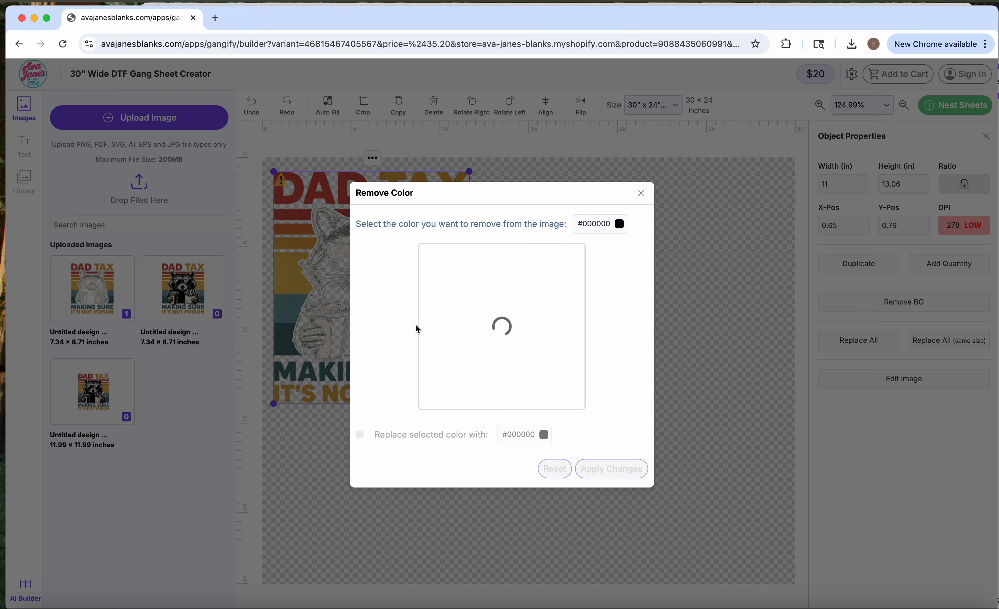
pyautogui.click(609, 228)
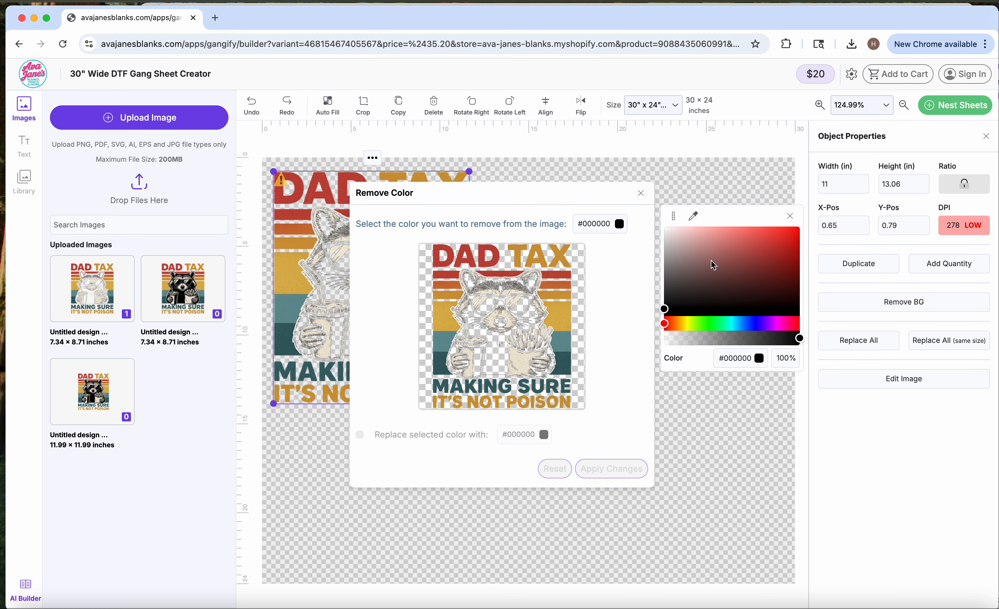
pyautogui.click(641, 193)
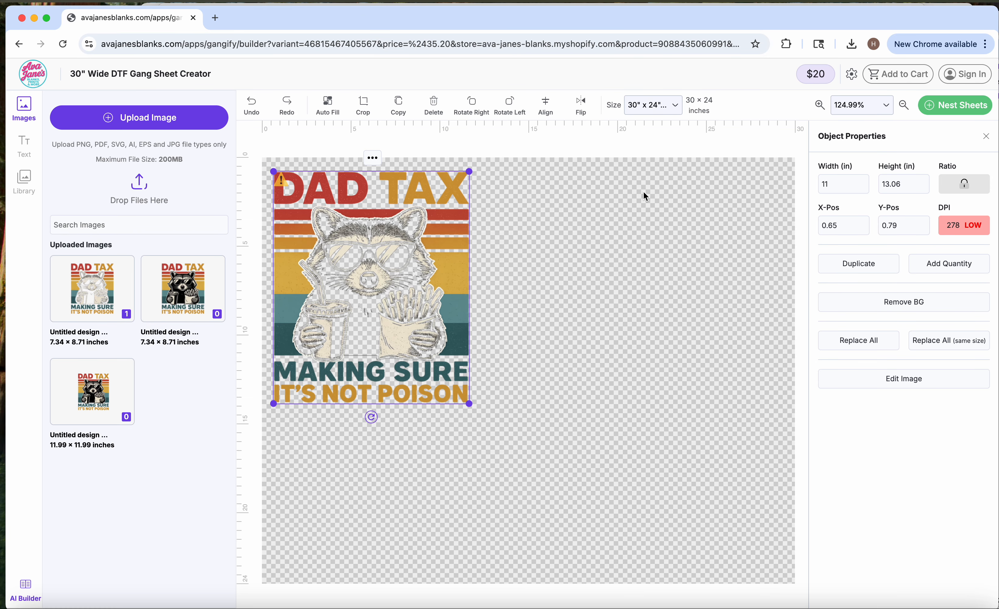
# - Add the trimmed black raccoon image at about X 13.63, Y 1.82 inches and sample its black, #010101, as the color to remove
pyautogui.click(198, 270)
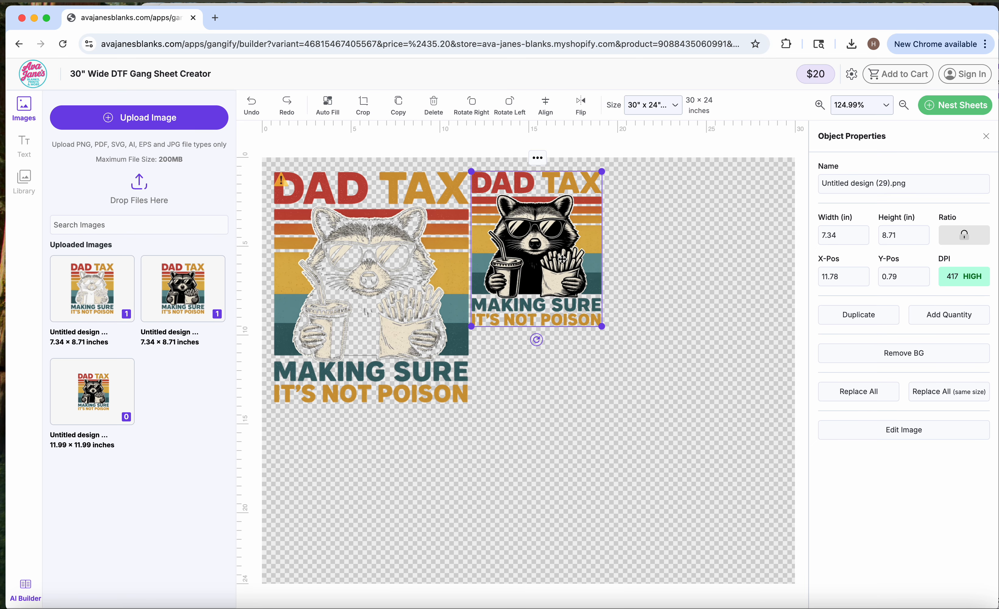
pyautogui.click(572, 178)
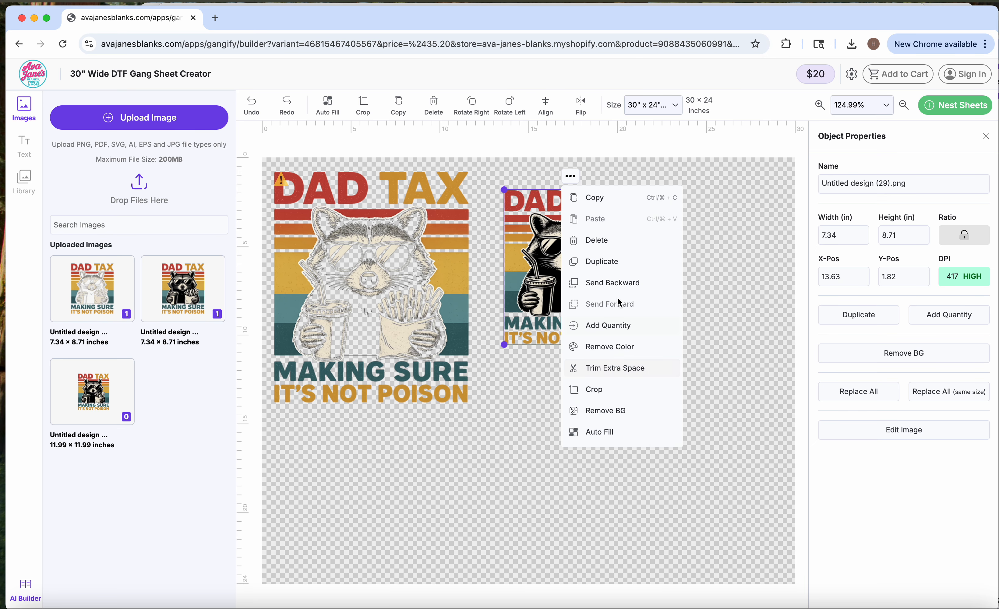
pyautogui.click(610, 348)
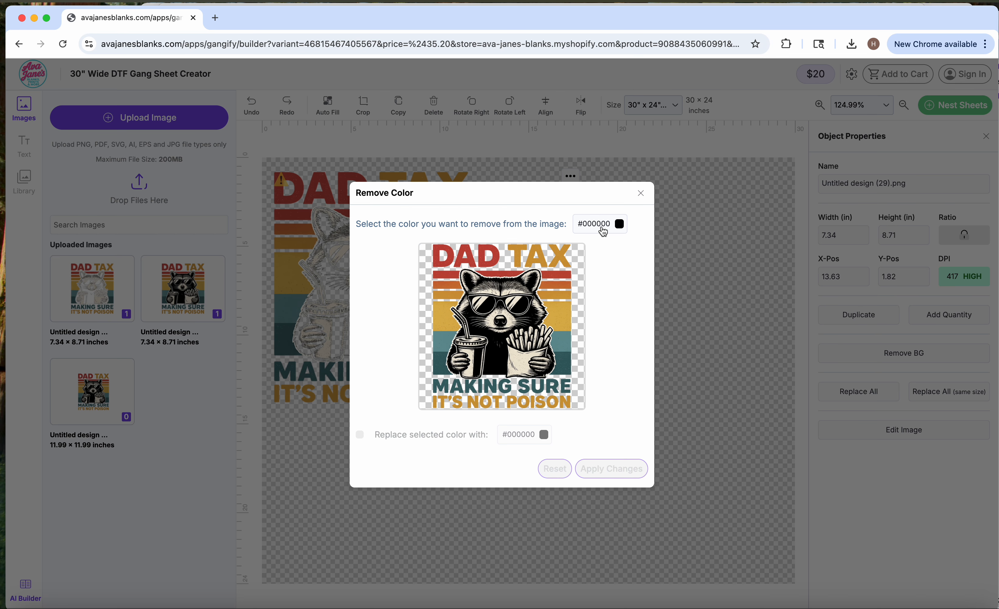
pyautogui.click(604, 232)
pyautogui.click(693, 216)
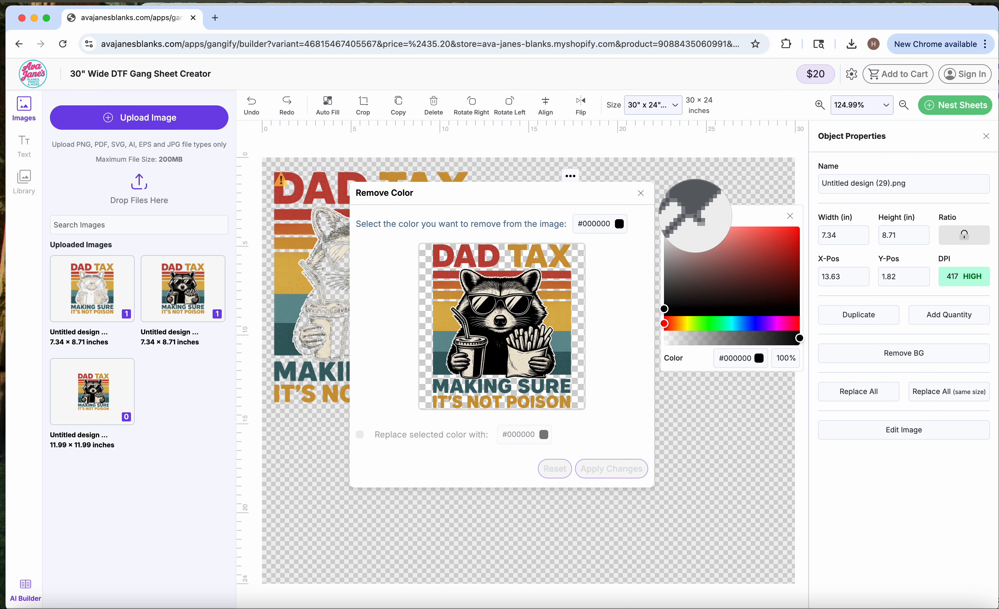
pyautogui.click(498, 356)
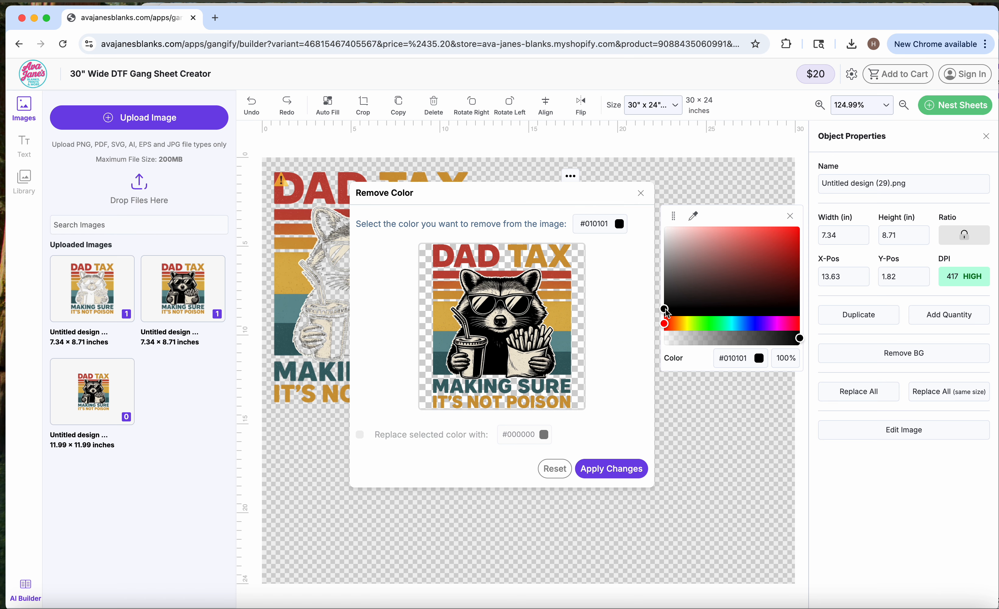
# - Try brown #7b470a as the color to remove, and sample the raccoon's black again
pyautogui.moveTo(667, 328); pyautogui.dragTo(789, 270)
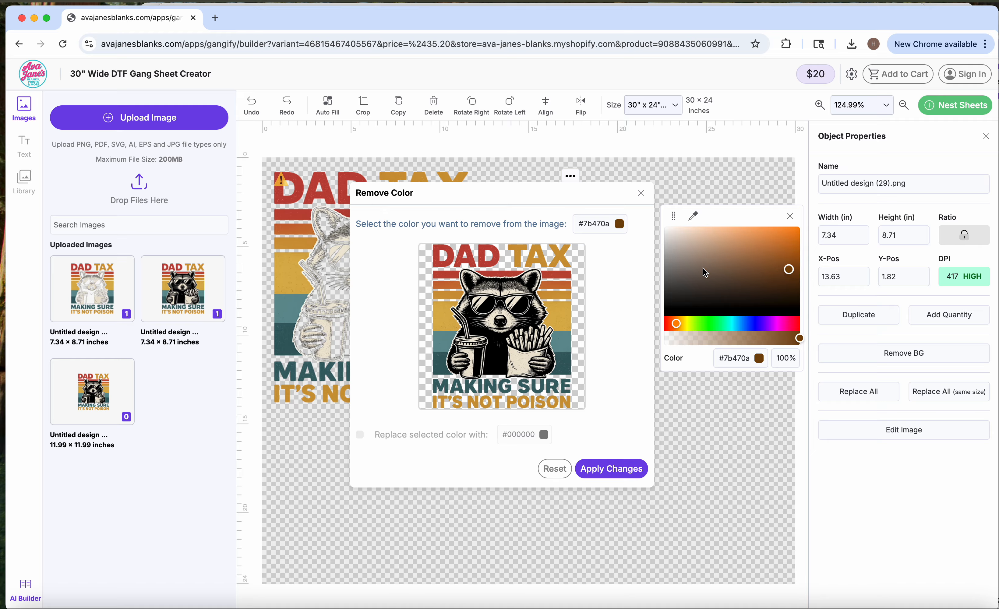
pyautogui.click(694, 215)
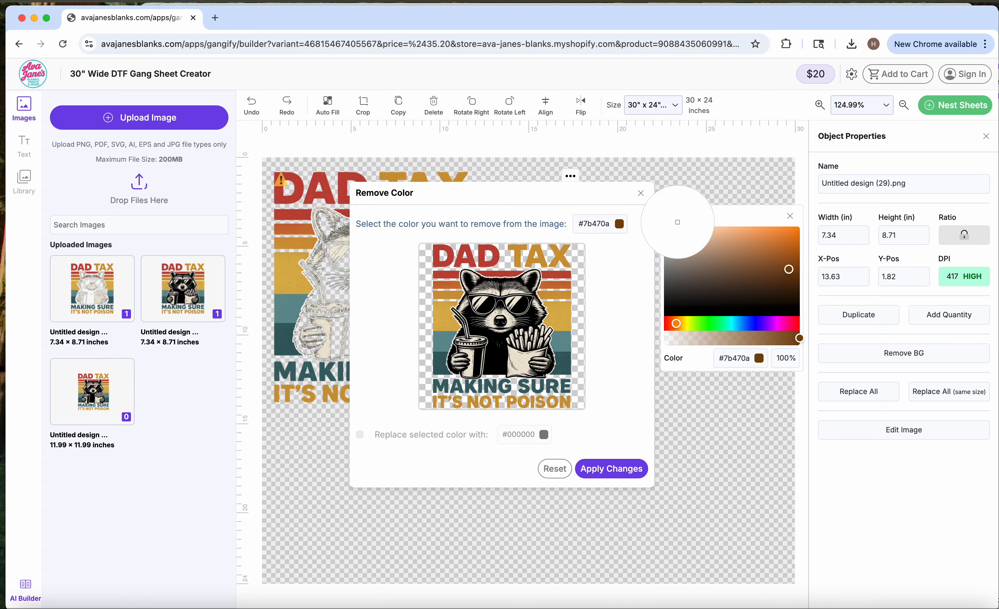
pyautogui.click(497, 360)
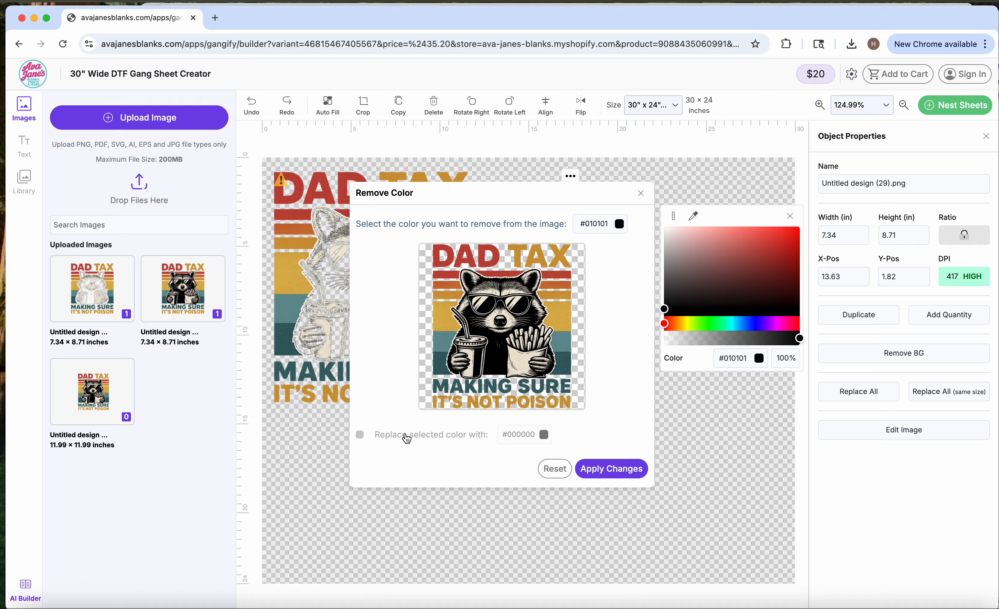
# - Replace the raccoon's sampled black with brown #68300e, save the recolored image, and position it at about X 12.39, Y 0.79 inches
pyautogui.click(359, 436)
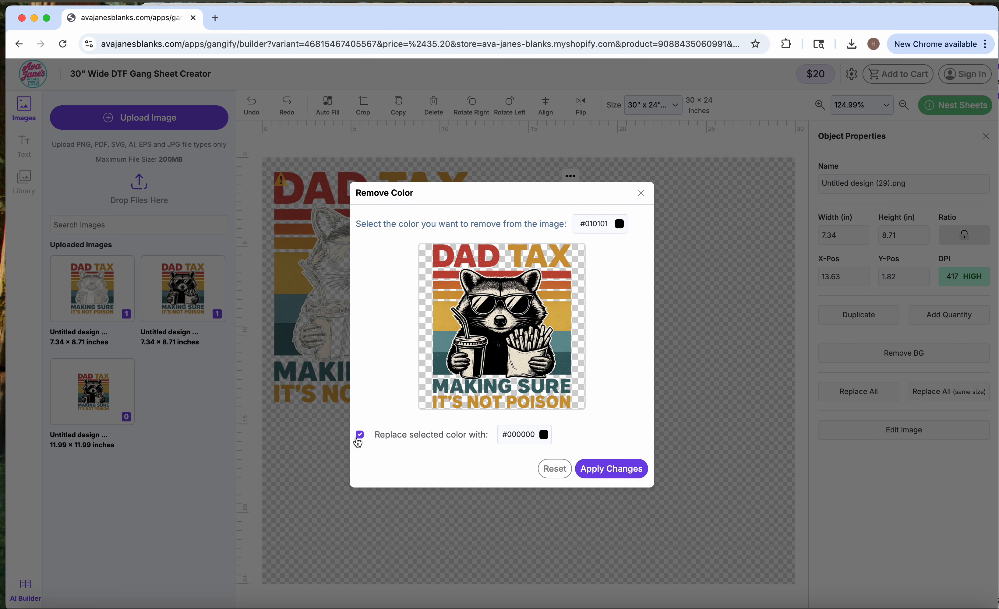
pyautogui.click(529, 438)
pyautogui.moveTo(669, 491); pyautogui.dragTo(783, 443)
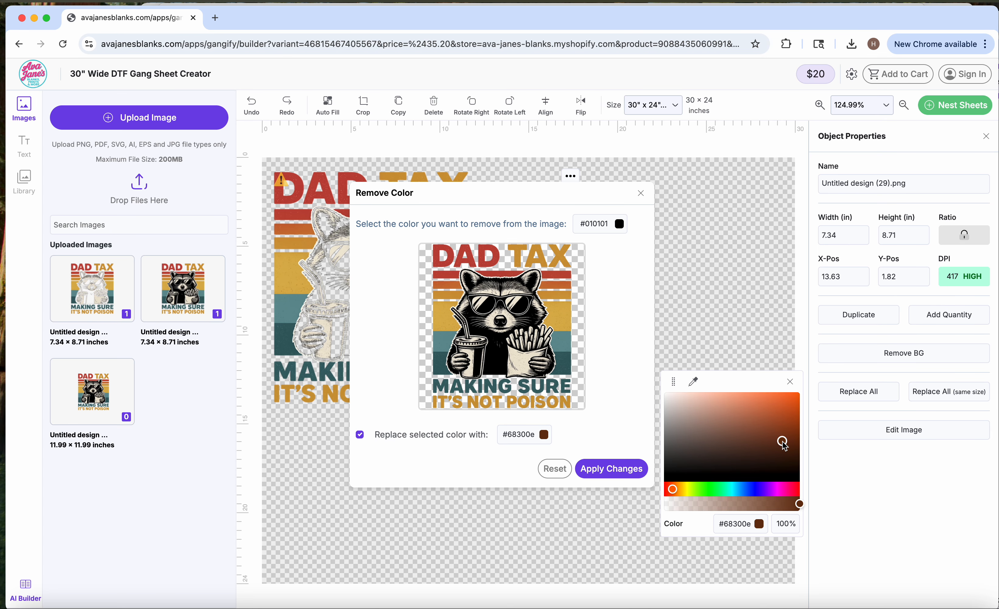
pyautogui.click(611, 469)
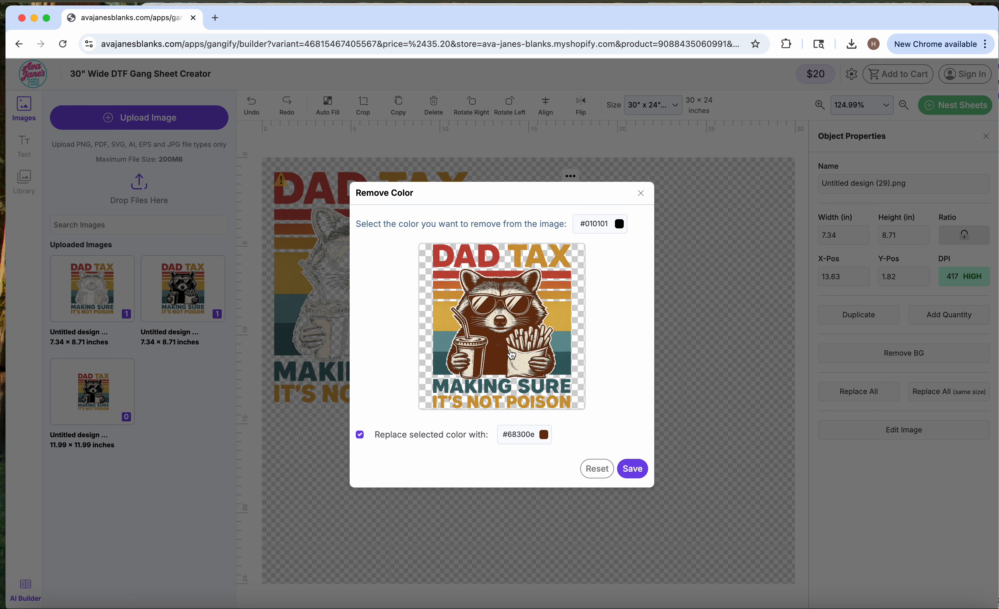
pyautogui.click(636, 474)
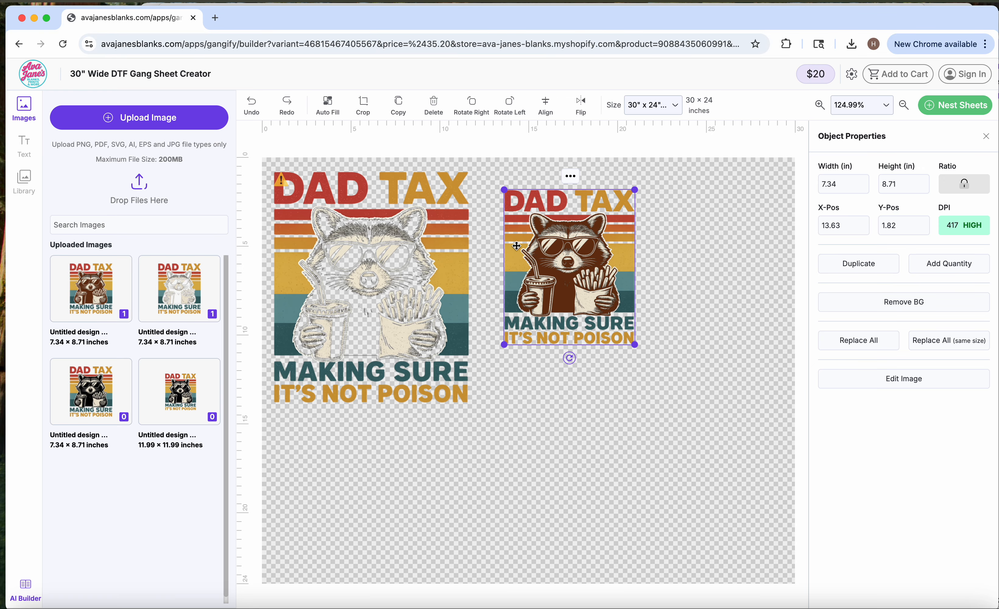
pyautogui.moveTo(562, 256); pyautogui.dragTo(540, 238)
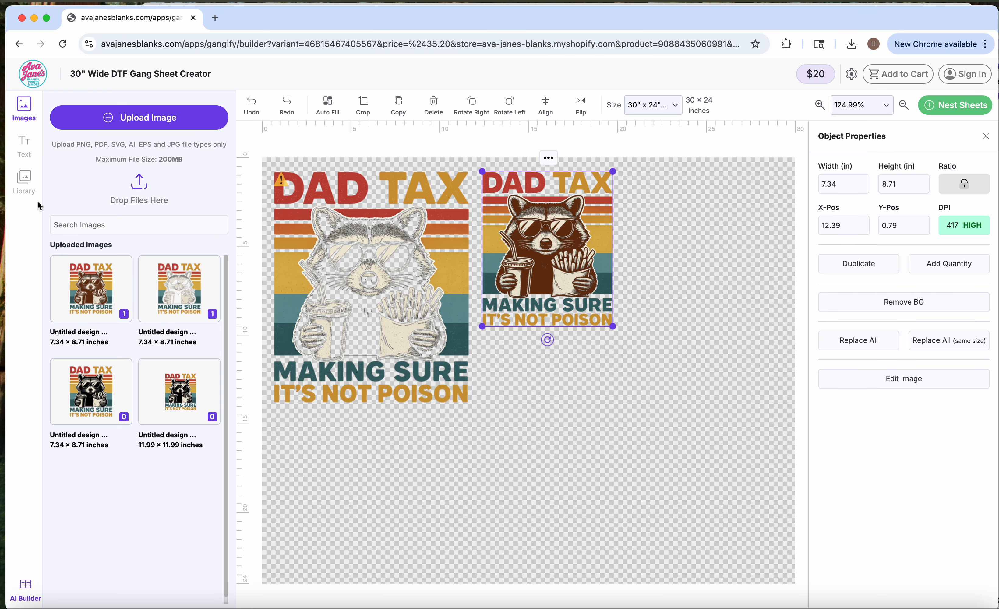
# - Search the store's gallery library for "sweet" and open the full Sweet Baby Blue collection
pyautogui.click(24, 187)
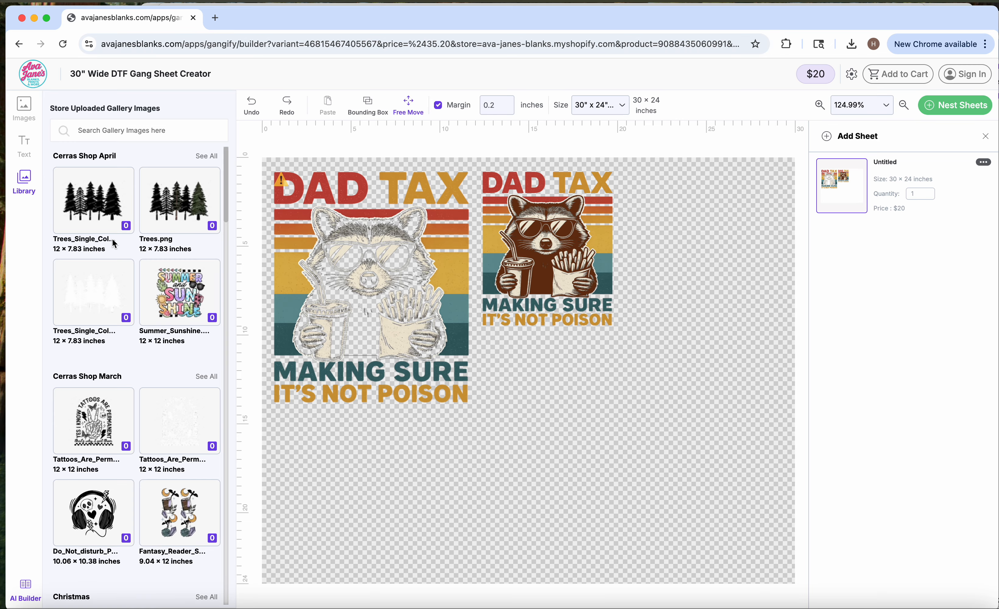
pyautogui.scroll(-20, 126, 283)
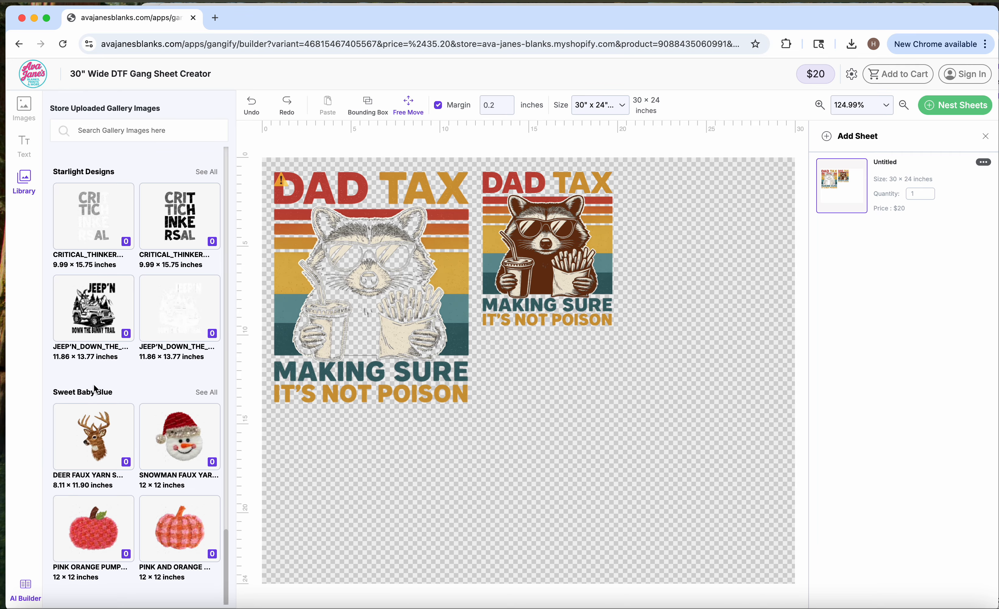
pyautogui.click(126, 140)
pyautogui.write('sweet')
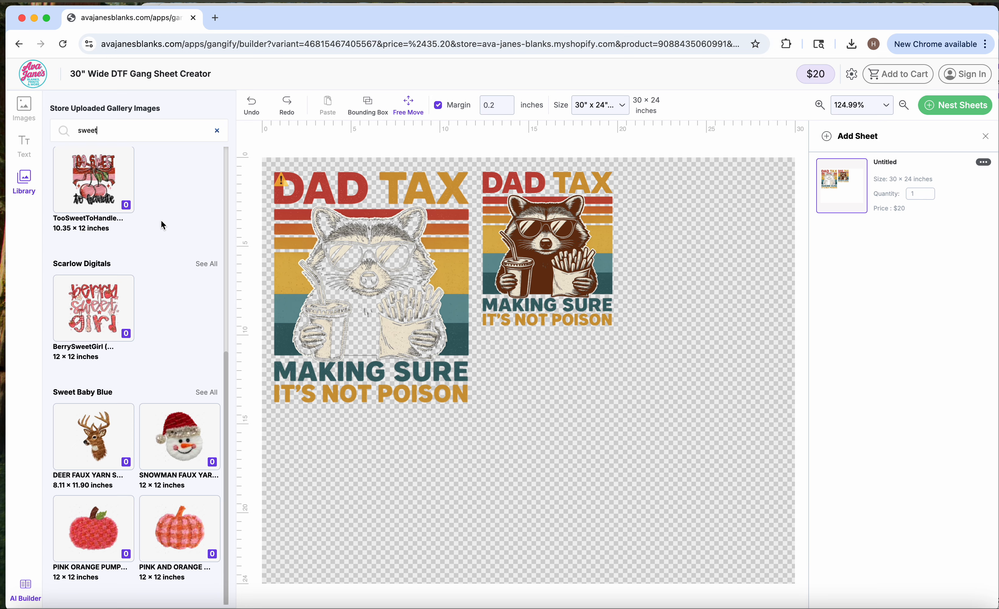
pyautogui.click(203, 393)
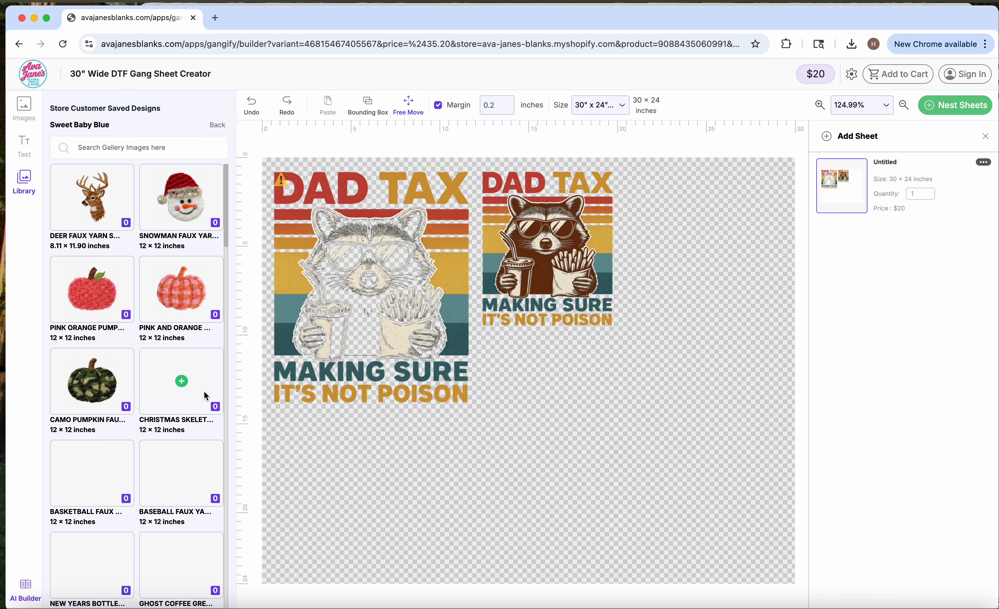
# - Add the deer faux yarn design to the sheet and position it near the upper-right corner, at about X 21.5, Y 0.48 inches
pyautogui.scroll(-3, 158, 280)
pyautogui.scroll(-2, 157, 280)
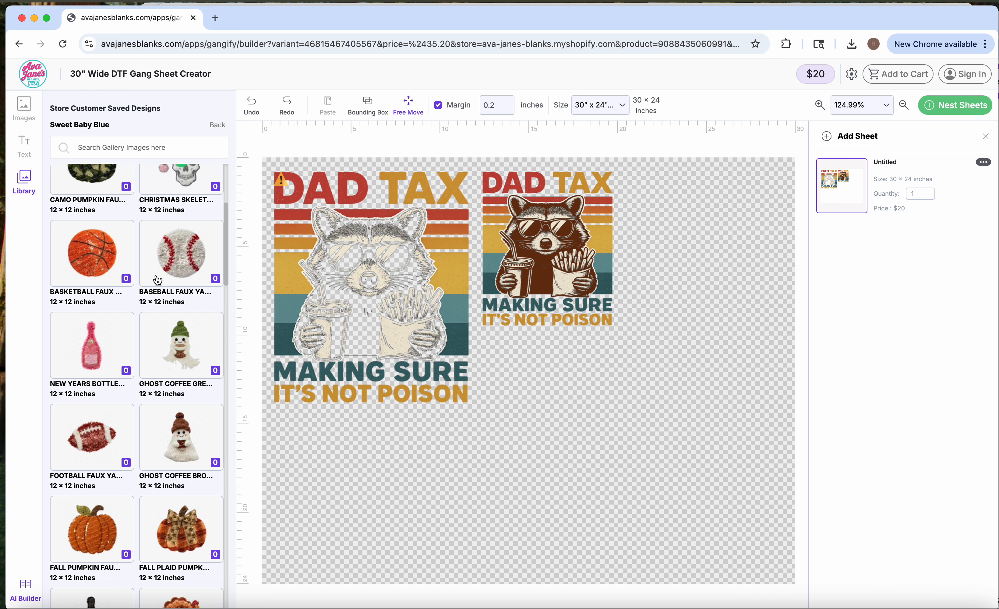
pyautogui.scroll(4, 158, 279)
pyautogui.scroll(2, 156, 277)
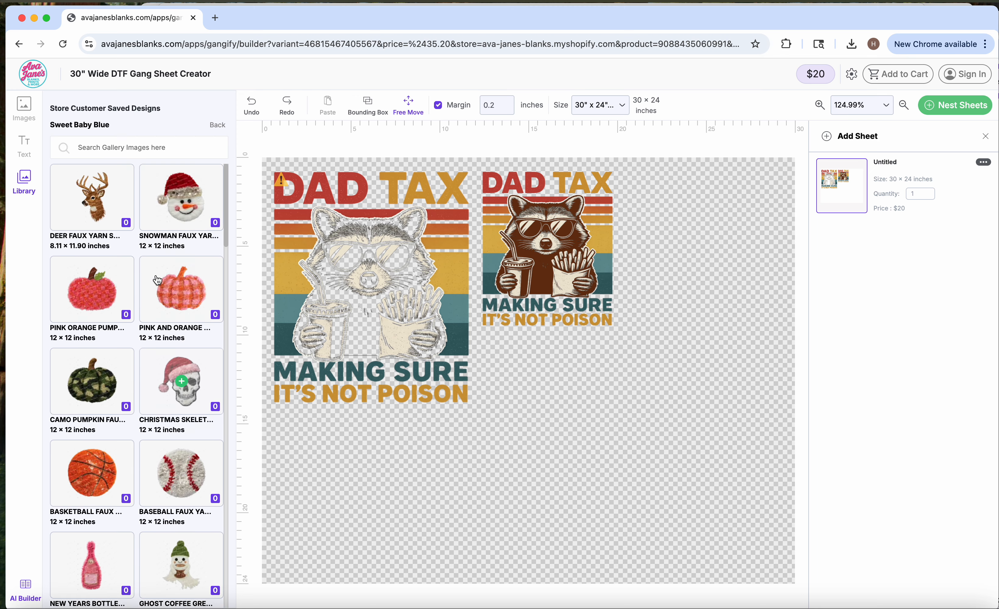
pyautogui.scroll(-3, 156, 276)
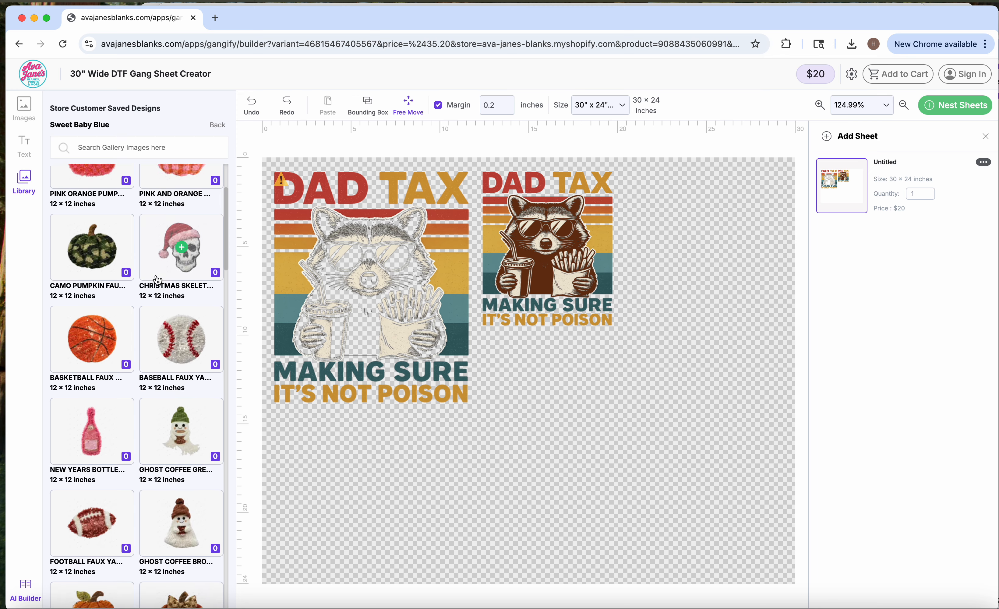
pyautogui.scroll(-2, 155, 274)
pyautogui.scroll(4, 156, 276)
pyautogui.scroll(-1, 157, 280)
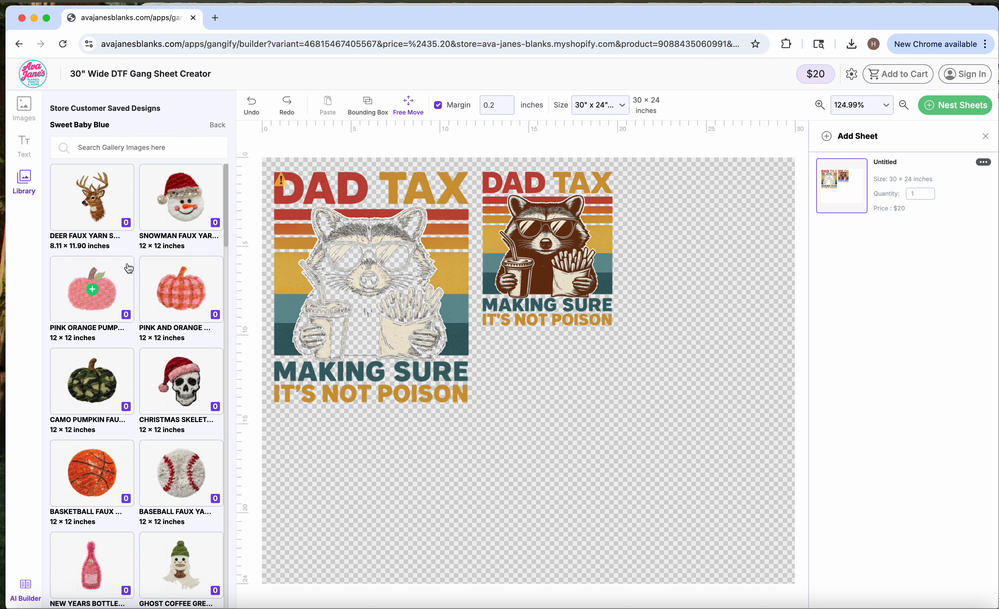
pyautogui.click(94, 199)
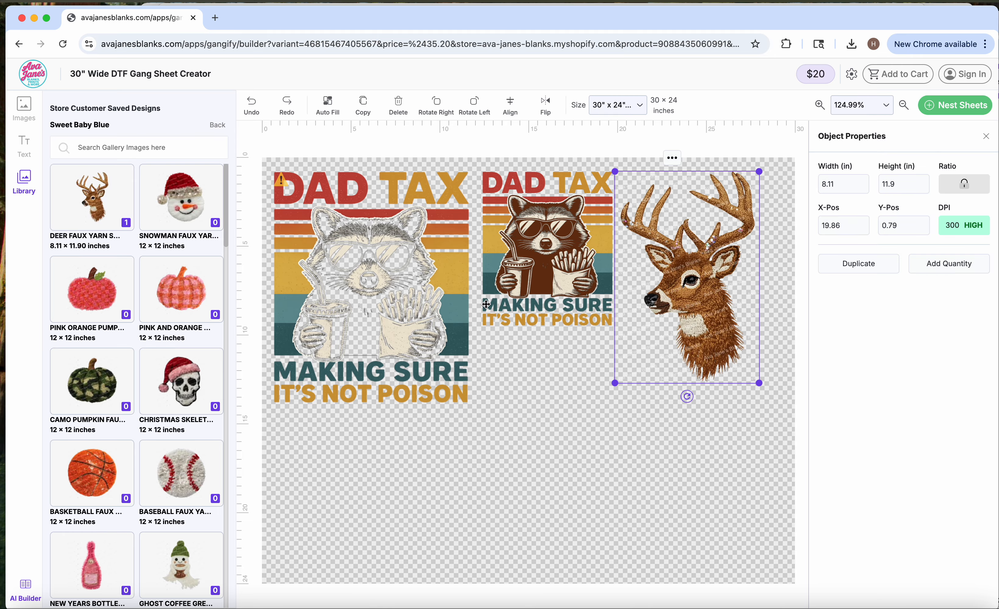
pyautogui.moveTo(683, 317)
pyautogui.mouseDown()
pyautogui.moveTo(702, 312)
pyautogui.moveTo(688, 310)
pyautogui.mouseUp()
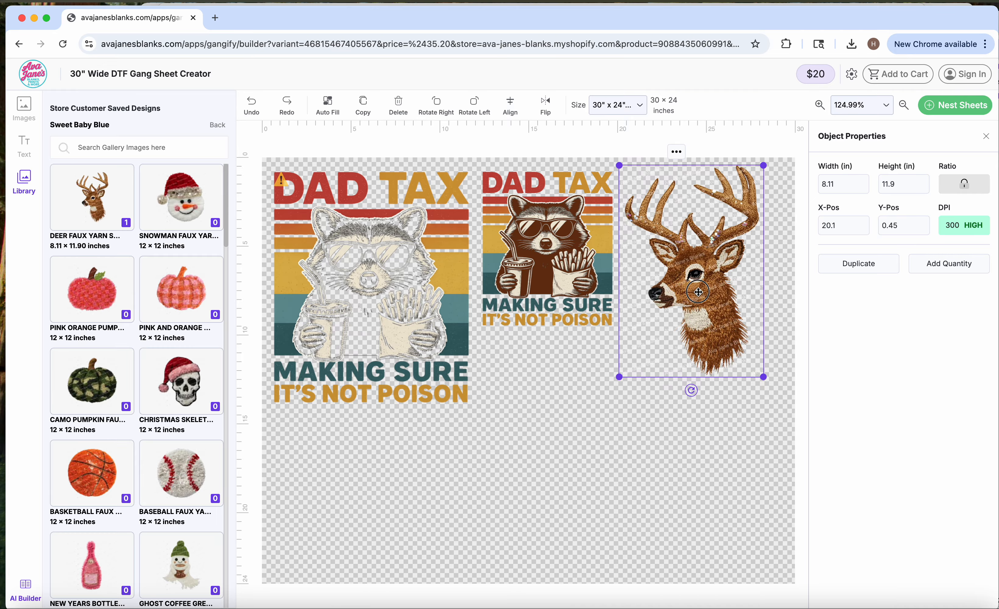
pyautogui.moveTo(699, 291); pyautogui.dragTo(723, 292)
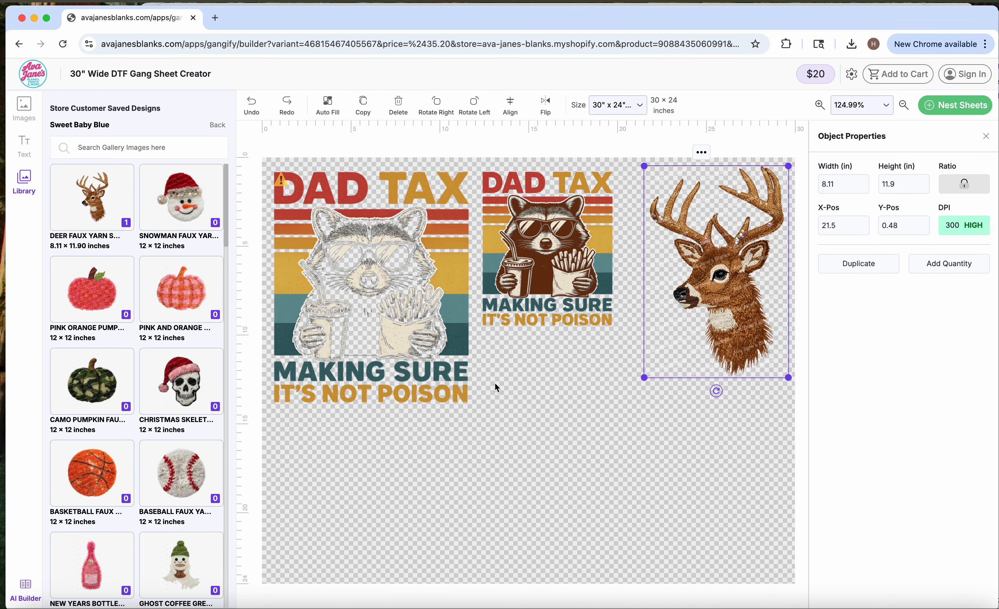
# - Change the sheet size to 30 × 48 inches and reposition the deer at about X 21.57, Y 0.21 inches
pyautogui.click(848, 105)
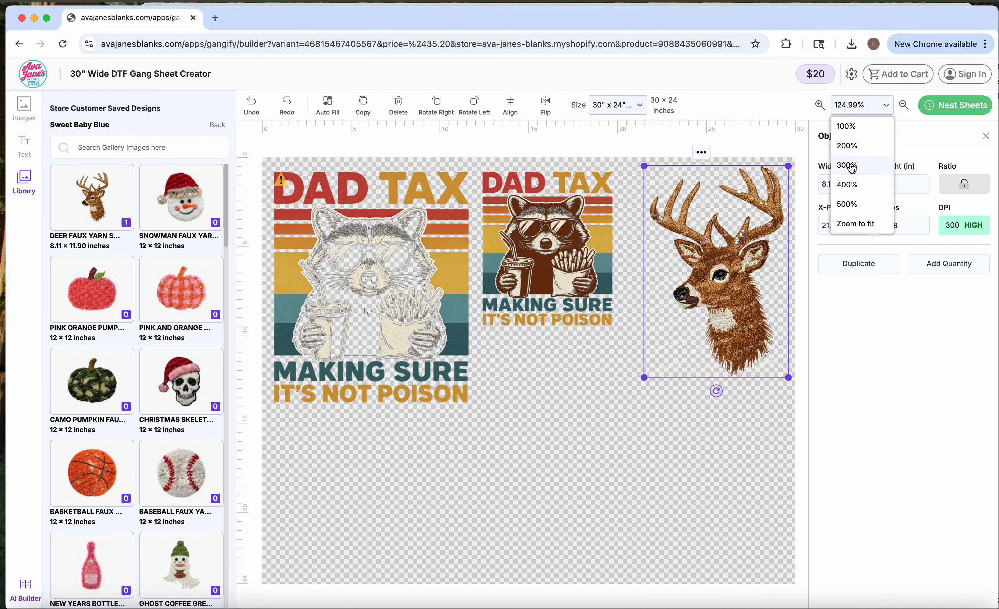
pyautogui.click(848, 127)
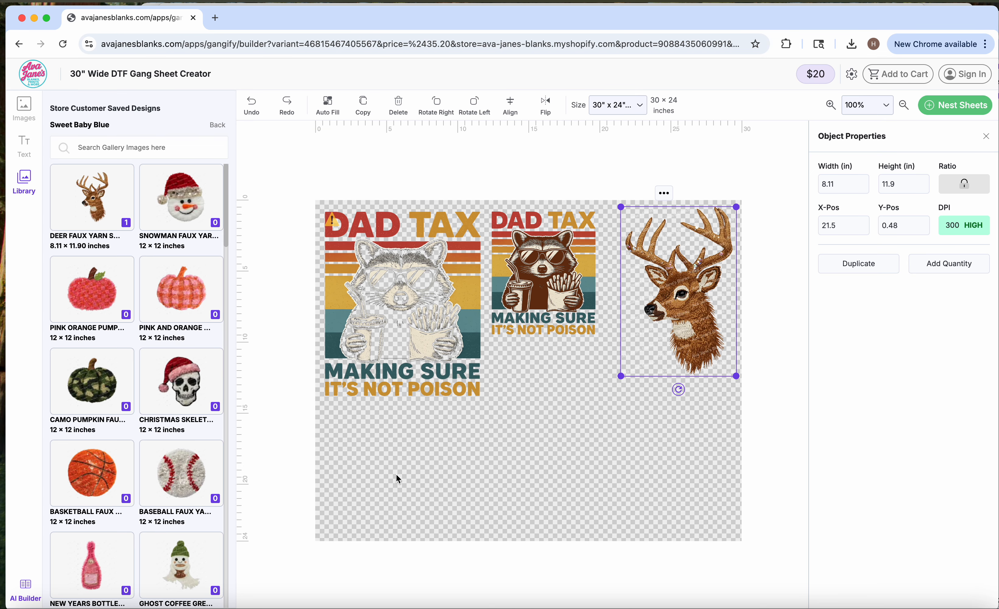
pyautogui.click(624, 105)
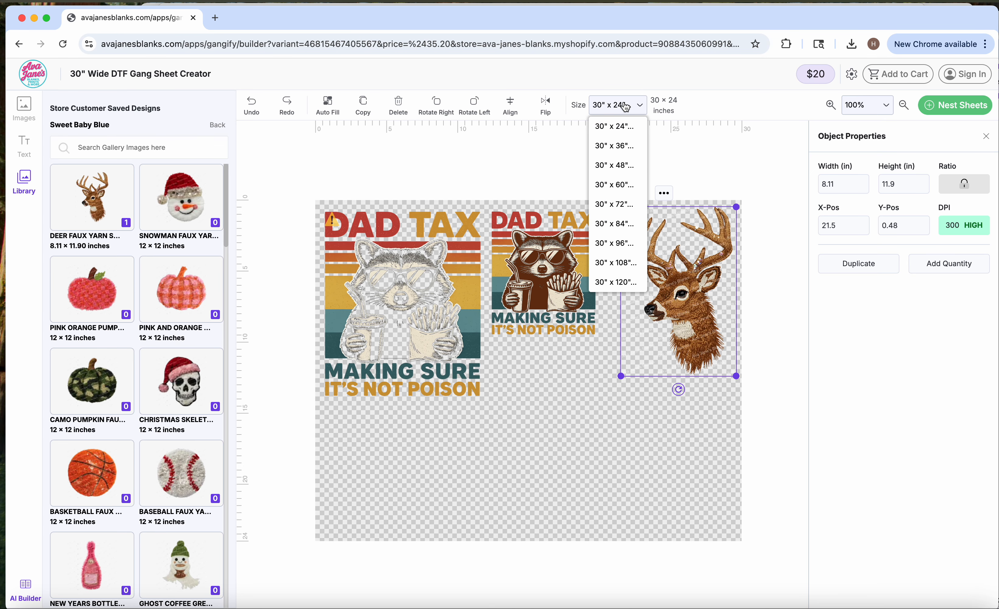
pyautogui.click(615, 166)
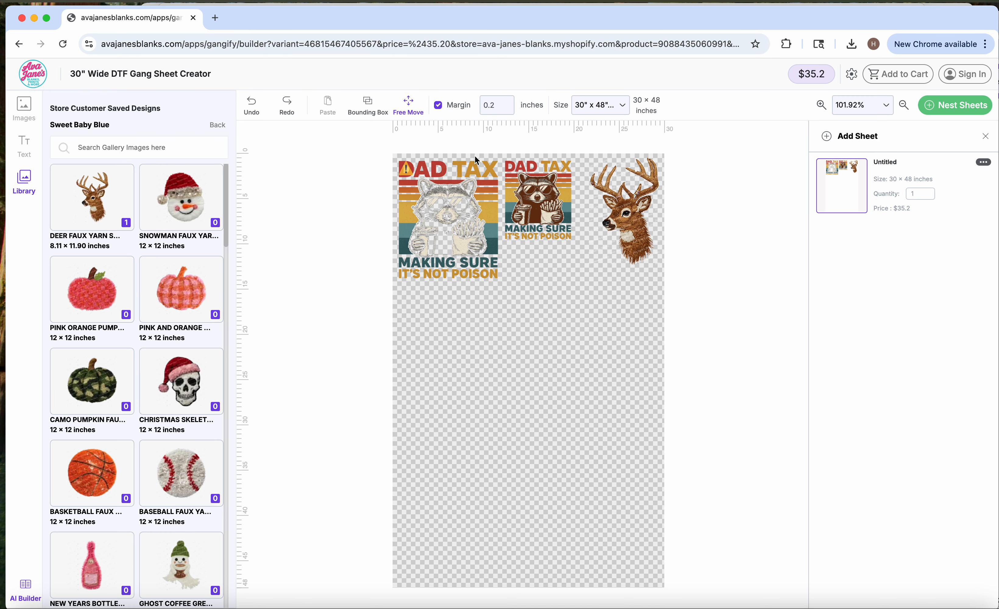
pyautogui.moveTo(619, 206); pyautogui.dragTo(613, 205)
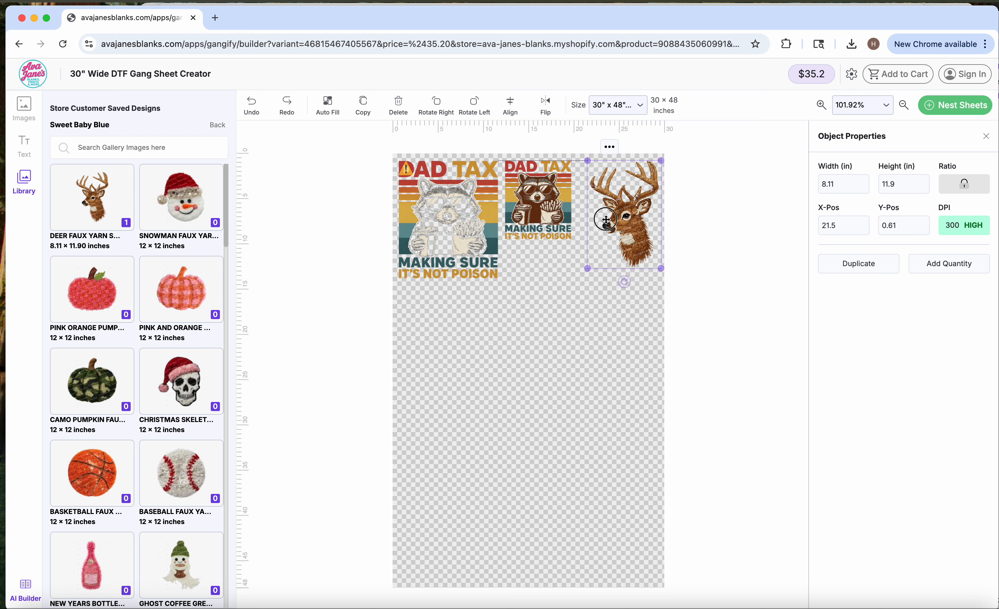
pyautogui.moveTo(597, 215); pyautogui.dragTo(606, 213)
# - Add the baseball faux yarn design below the top row and set its width to 11 inches
pyautogui.scroll(-5, 183, 271)
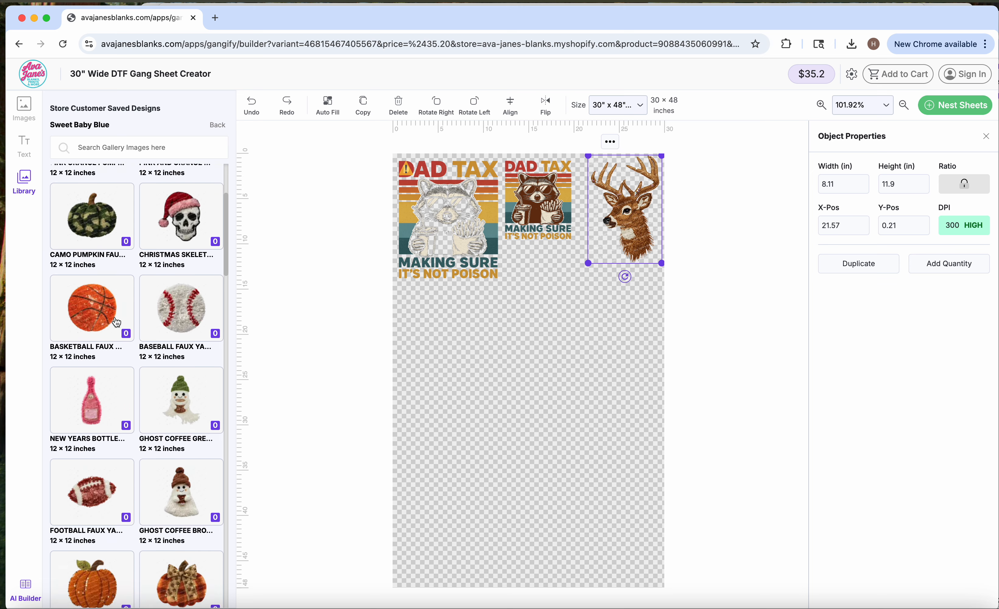
pyautogui.click(184, 272)
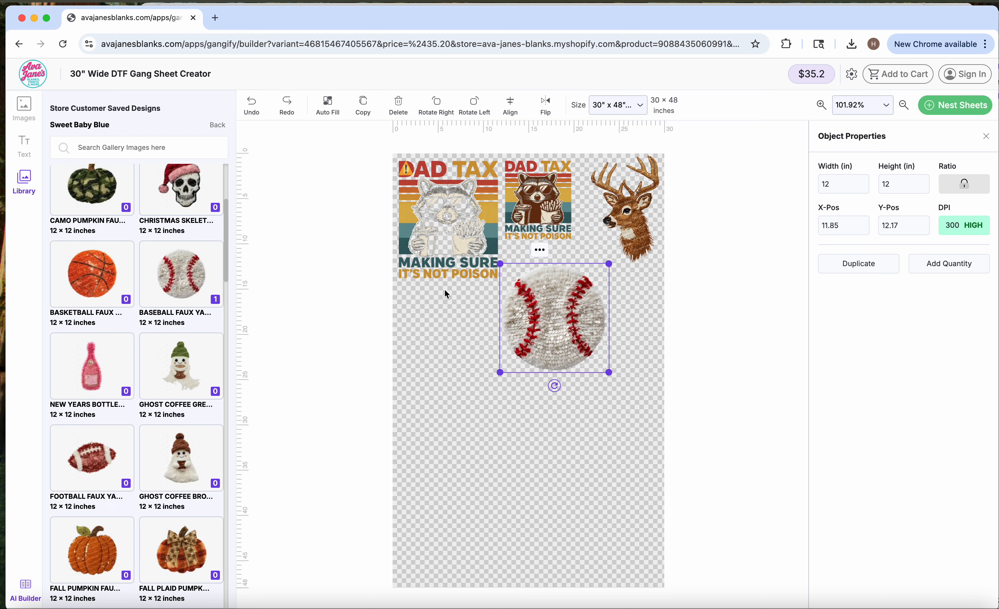
pyautogui.moveTo(533, 320); pyautogui.dragTo(572, 326)
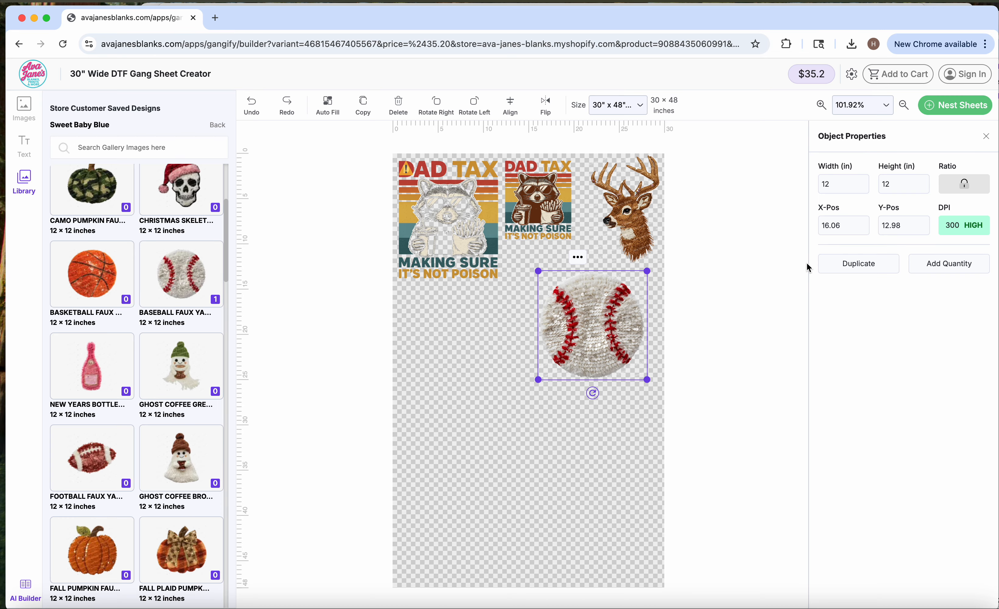
pyautogui.doubleClick(829, 193)
pyautogui.write('11')
pyautogui.press('Tab')
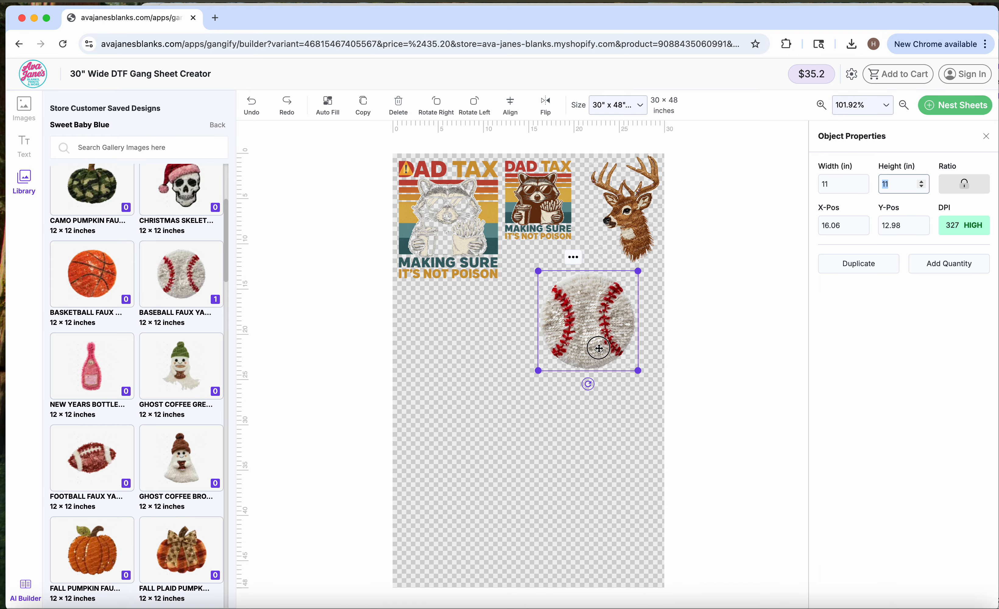
# - Position the baseball below the large raccoon, at about X 0.65, Y 14.46 inches, and duplicate it
pyautogui.moveTo(598, 349); pyautogui.dragTo(462, 363)
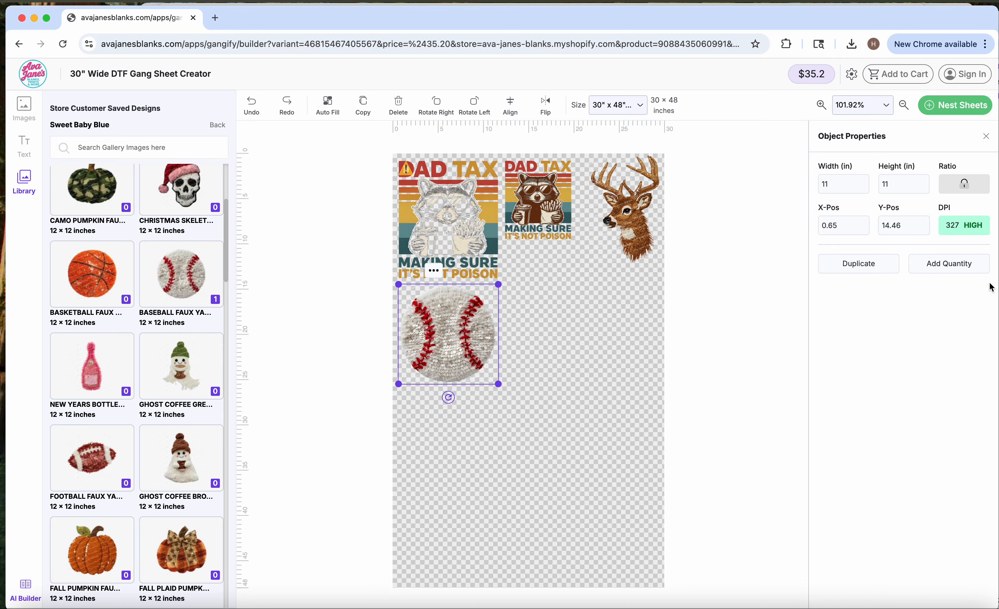
pyautogui.click(859, 264)
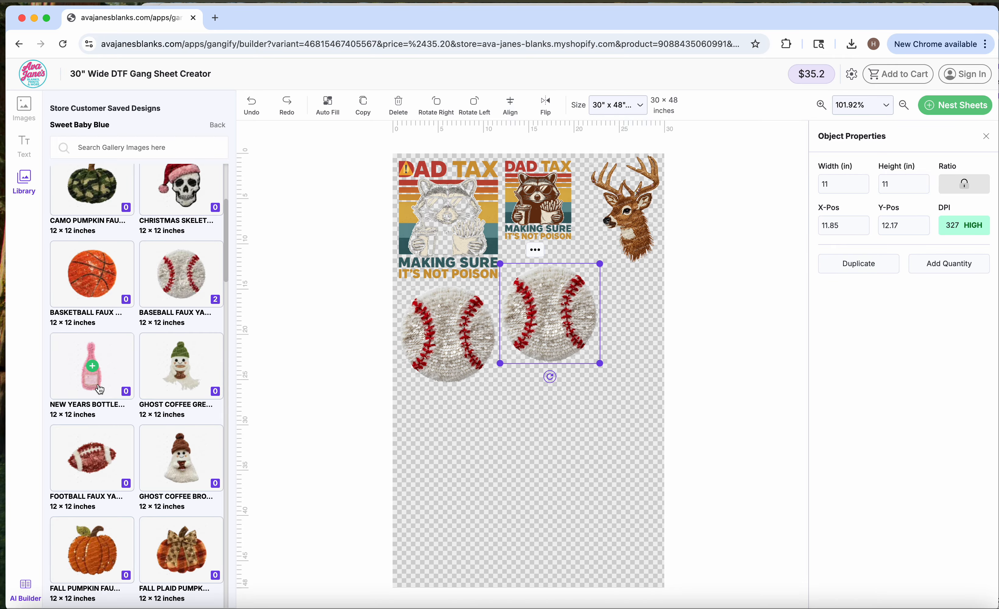
# - Add the fall plaid pumpkin design at 11 inches wide and position it below the first baseball, at about X 0.85, Y 25.46 inches
pyautogui.scroll(-6, 106, 355)
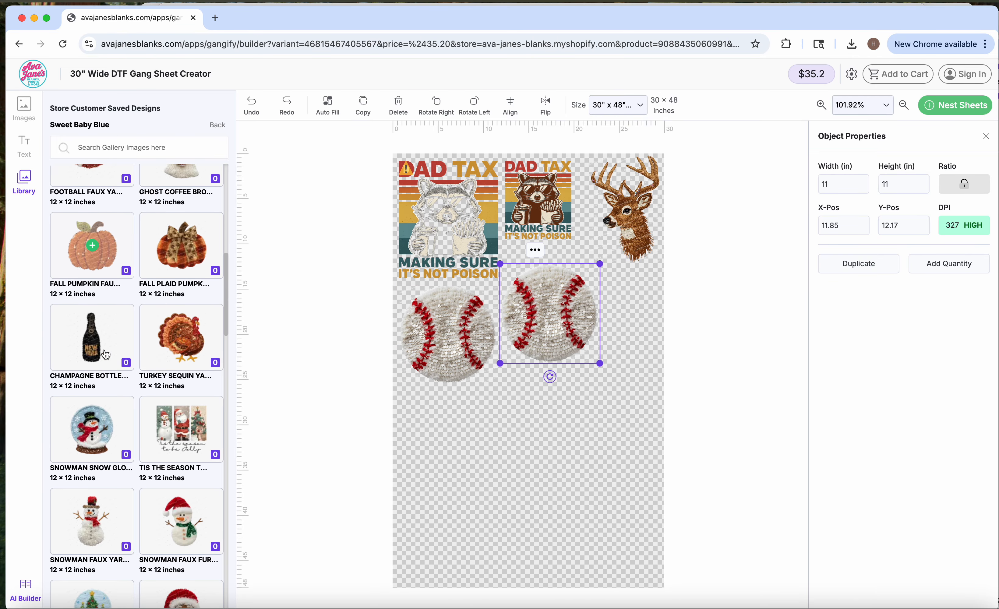
pyautogui.click(193, 239)
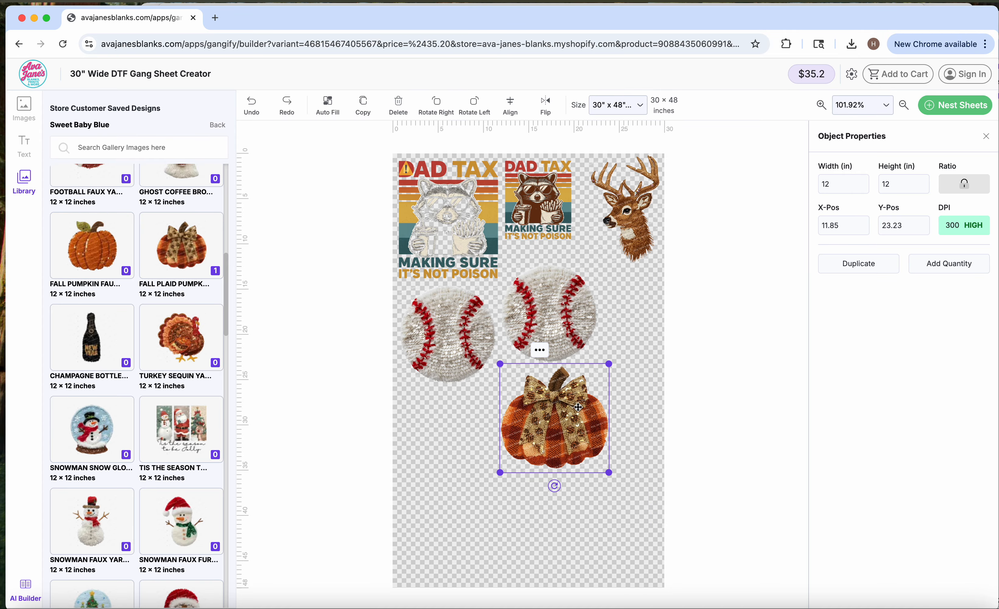
pyautogui.doubleClick(833, 184)
pyautogui.write('11')
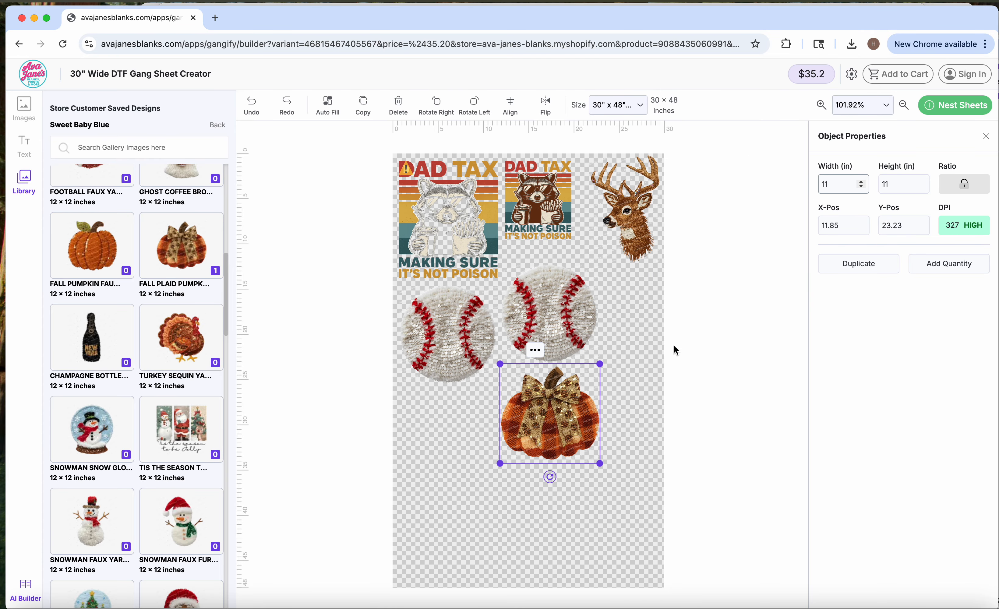
pyautogui.click(459, 438)
pyautogui.moveTo(548, 406); pyautogui.dragTo(449, 426)
# - Add the Santa yarn design with the stringy beard and position it beside the pumpkin, at about X 12.39, Y 24.11 inches
pyautogui.scroll(-6, 151, 432)
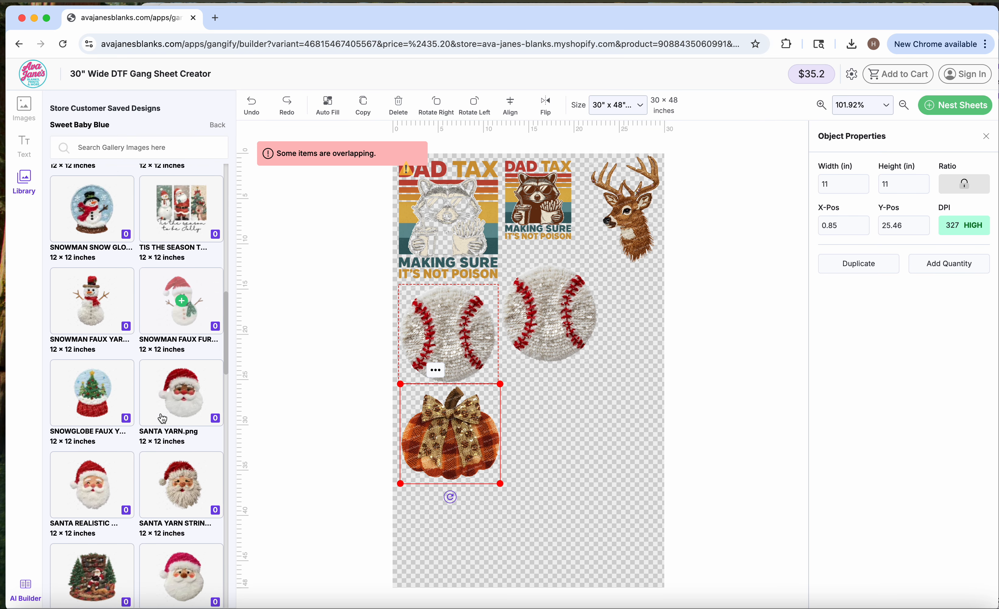
pyautogui.scroll(-2, 151, 432)
pyautogui.click(182, 362)
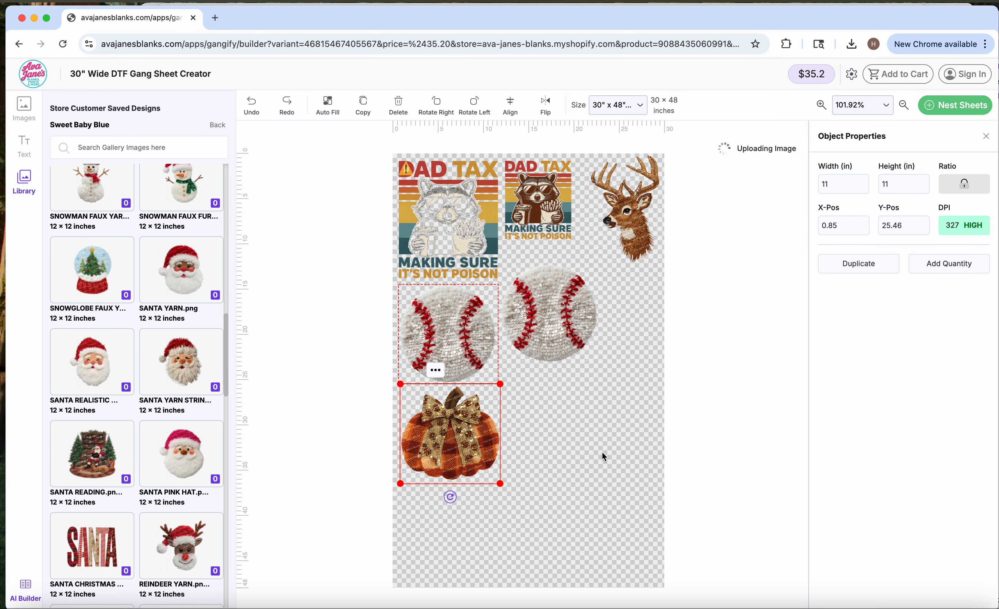
pyautogui.moveTo(553, 428); pyautogui.dragTo(558, 436)
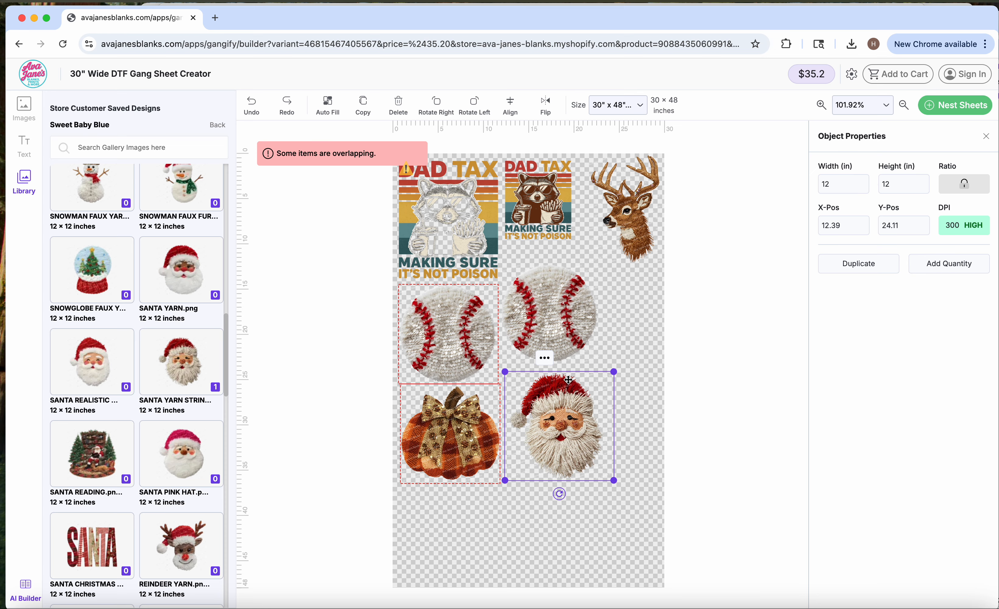
pyautogui.click(548, 363)
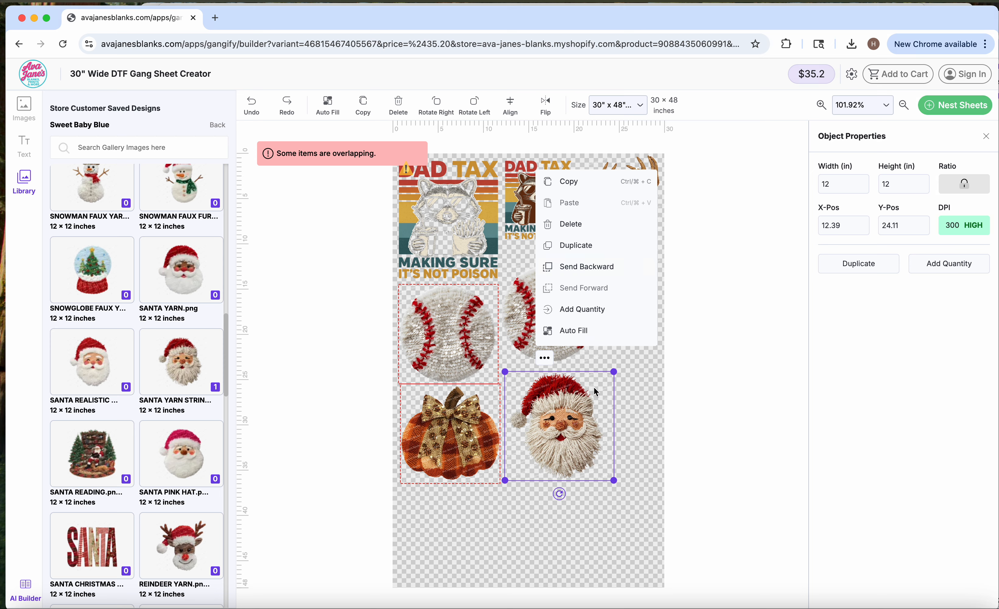
pyautogui.click(506, 511)
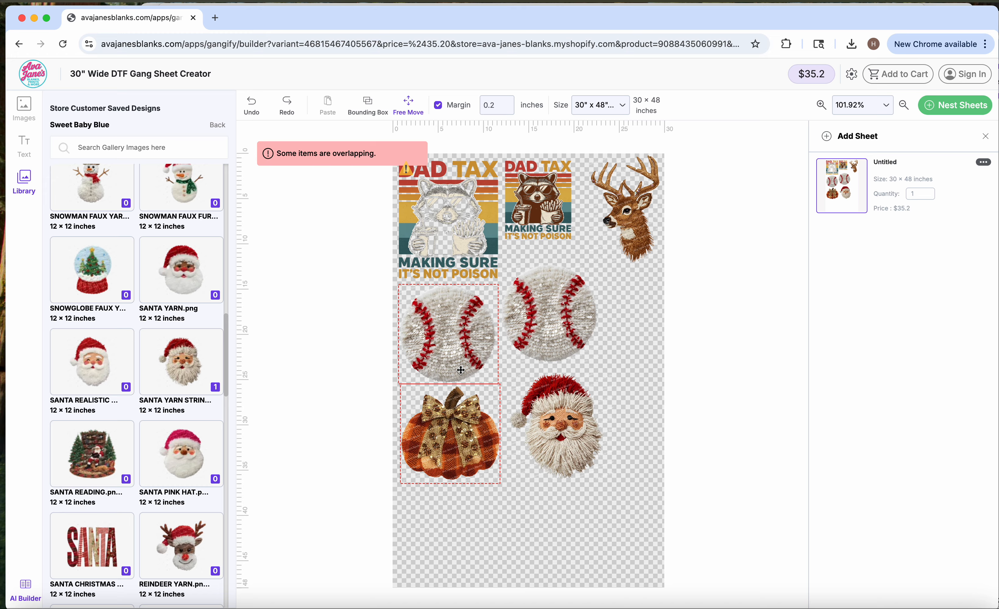
# - Nudge the pumpkin slightly left, tilt the yarn Santa about 20 degrees clockwise and place it at about X 12.8, Y 21.88 inches
pyautogui.moveTo(454, 435); pyautogui.dragTo(451, 436)
pyautogui.moveTo(558, 418); pyautogui.dragTo(542, 409)
pyautogui.moveTo(545, 486); pyautogui.dragTo(523, 483)
pyautogui.moveTo(547, 441); pyautogui.dragTo(546, 444)
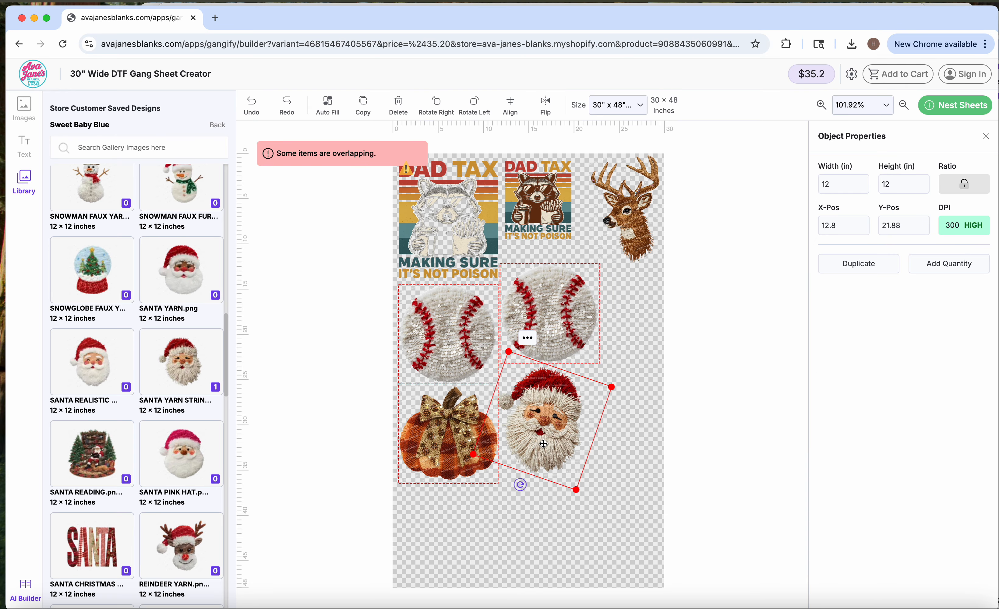
pyautogui.click(646, 414)
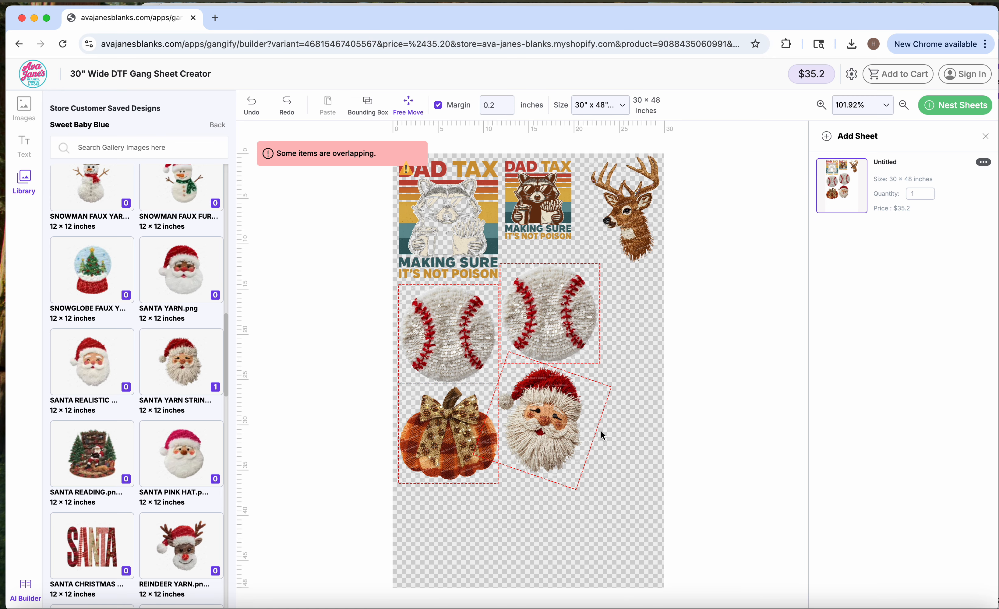
# - Inspect the spacing between the baseballs, pumpkin and Santa at 300% zoom, and return the view to 100%
pyautogui.click(847, 107)
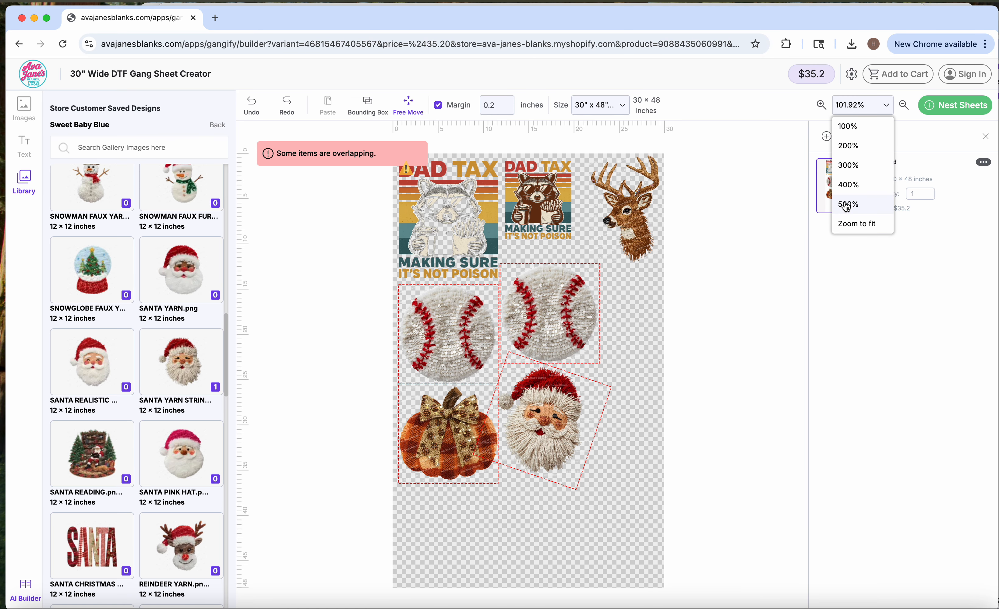
pyautogui.click(848, 165)
pyautogui.scroll(-10, 653, 404)
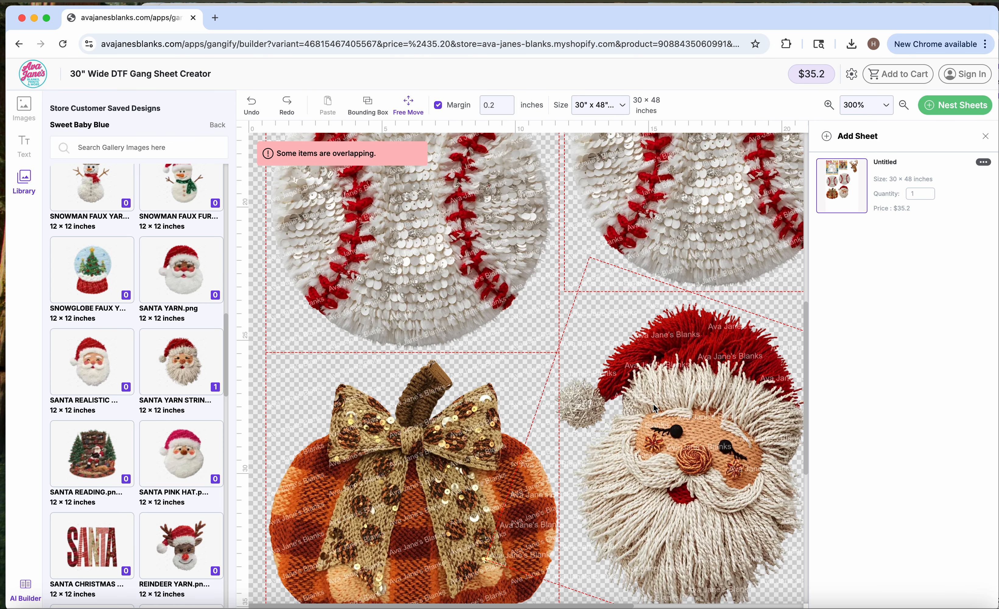
pyautogui.click(864, 102)
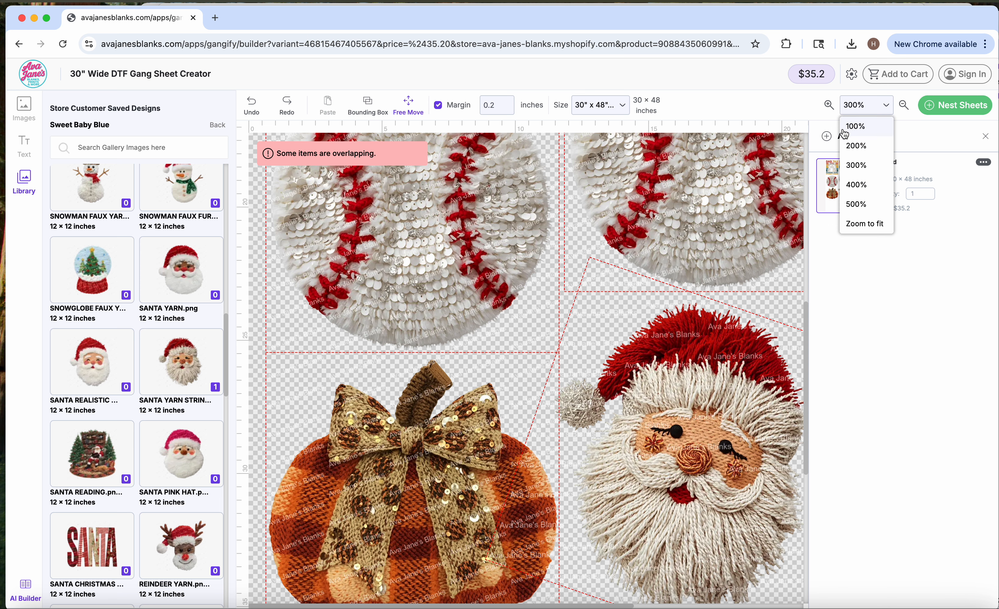
pyautogui.click(854, 128)
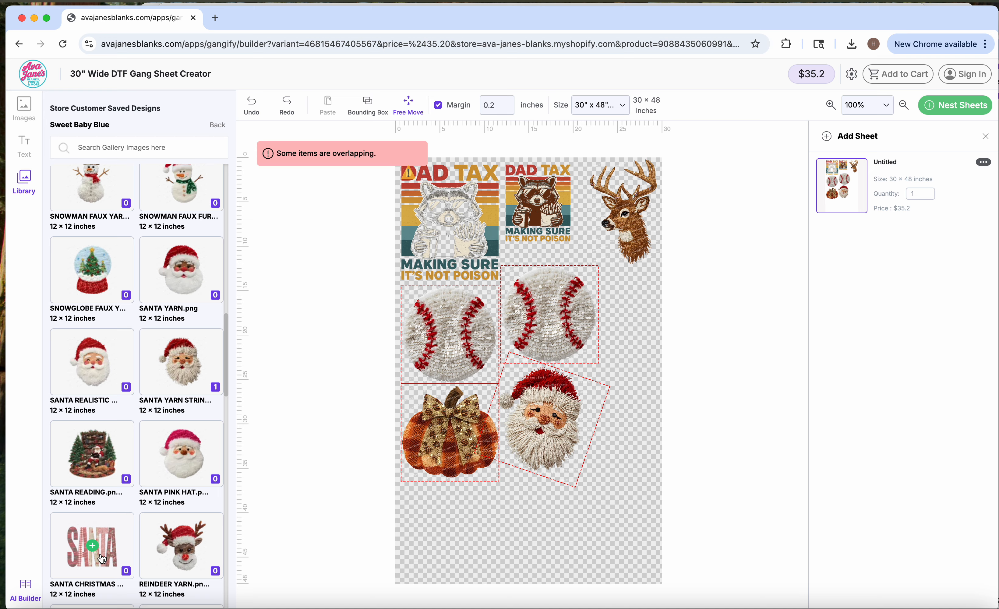
# - Add the SANTA Christmas lettering design to the full sheet and position it below the pumpkin, at about X 0.65, Y 35.81 inches
pyautogui.click(112, 533)
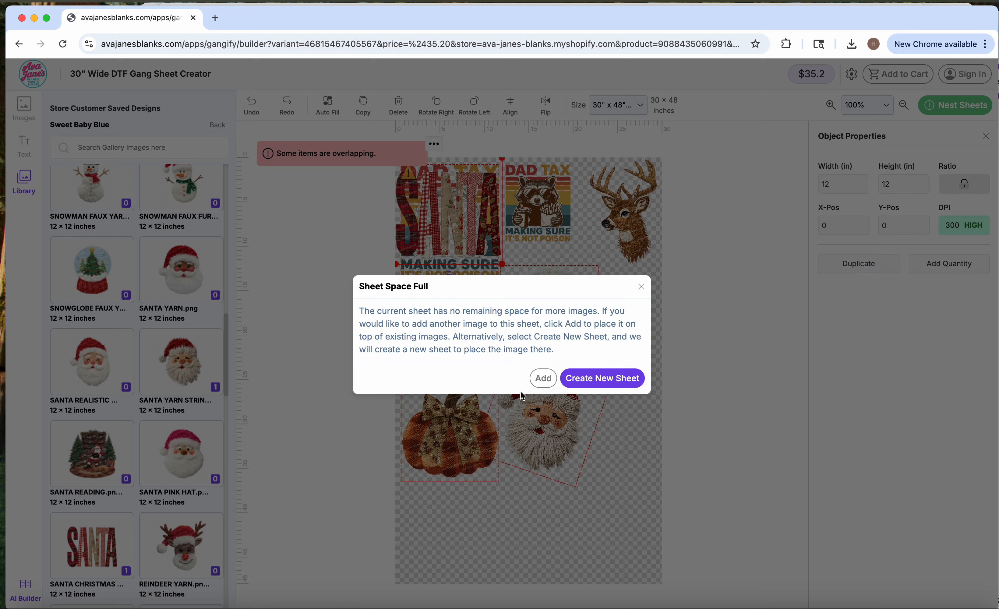
pyautogui.click(543, 378)
pyautogui.moveTo(451, 223); pyautogui.dragTo(456, 539)
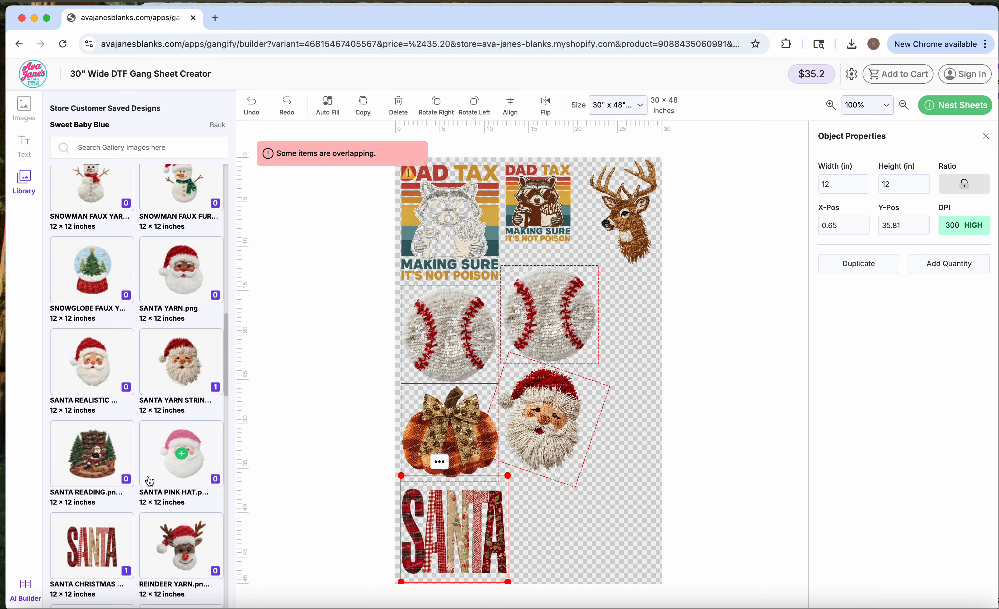
# - Add the reindeer yarn design to the current sheet and position it beside the SANTA lettering, at about X 13.17, Y 35.25 inches
pyautogui.scroll(-5, 147, 476)
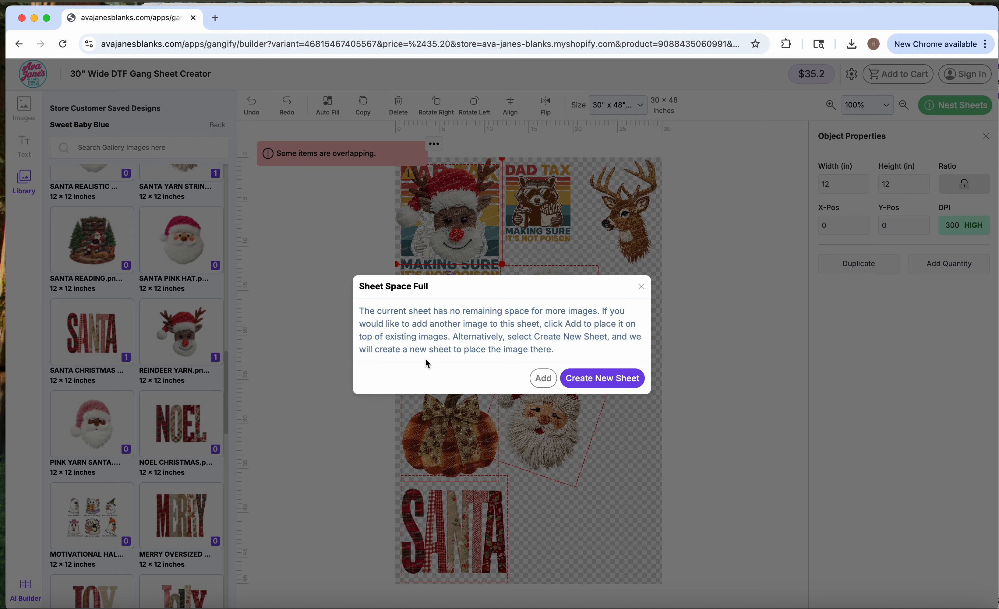
pyautogui.click(545, 379)
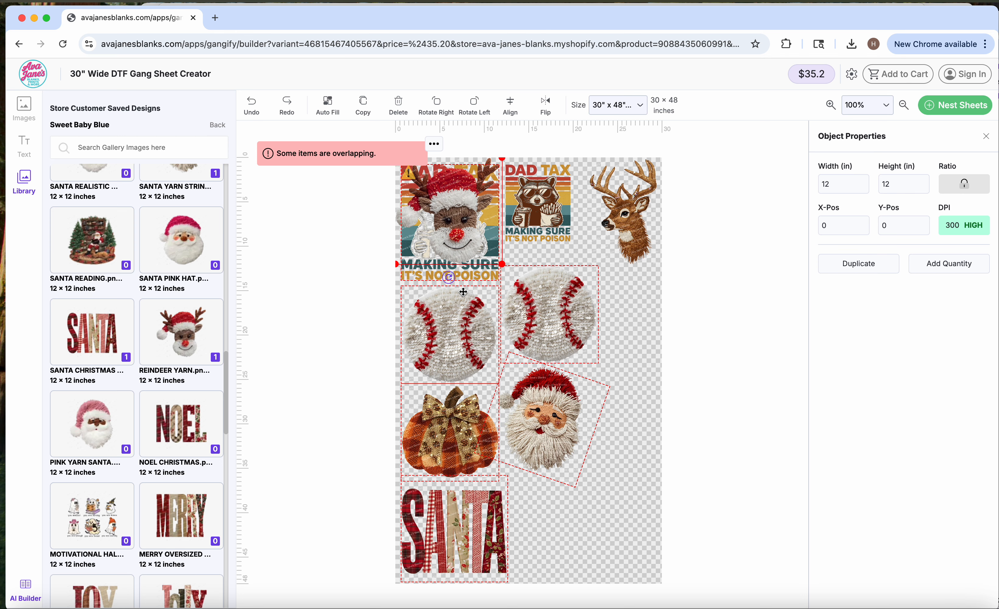
pyautogui.moveTo(434, 200); pyautogui.dragTo(563, 520)
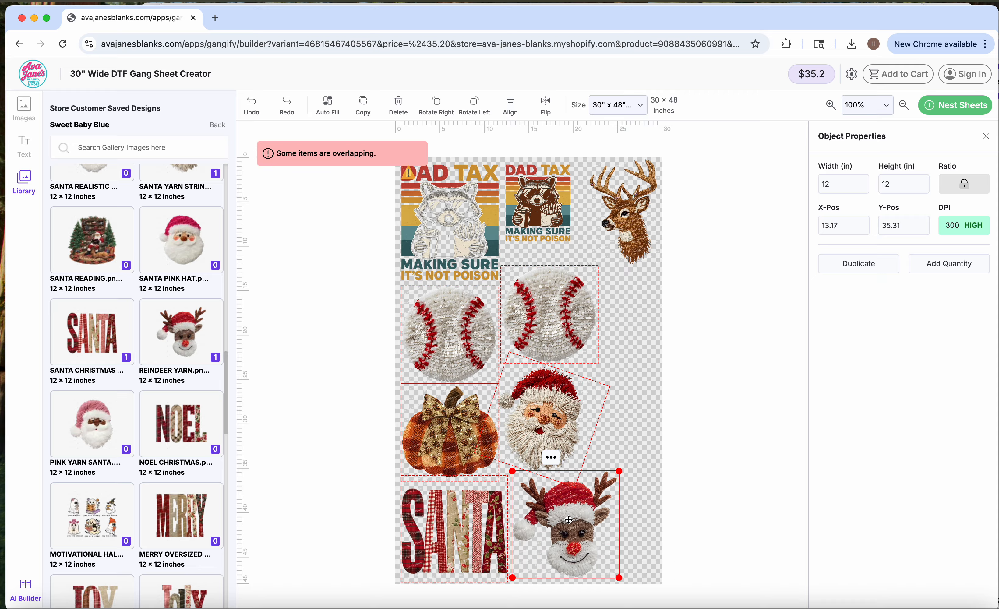
pyautogui.moveTo(569, 520); pyautogui.dragTo(568, 519)
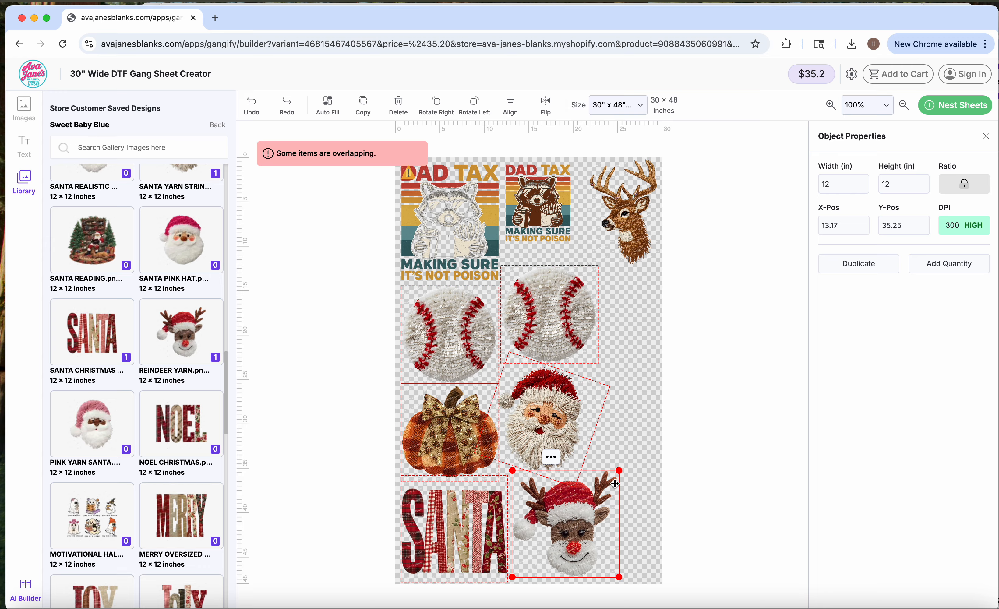
pyautogui.click(633, 439)
# - Duplicate the reindeer, set the copy's width to 6 inches and place it below the deer, at about X 23.22, Y 12.99 inches
pyautogui.click(562, 511)
pyautogui.click(839, 269)
pyautogui.click(543, 378)
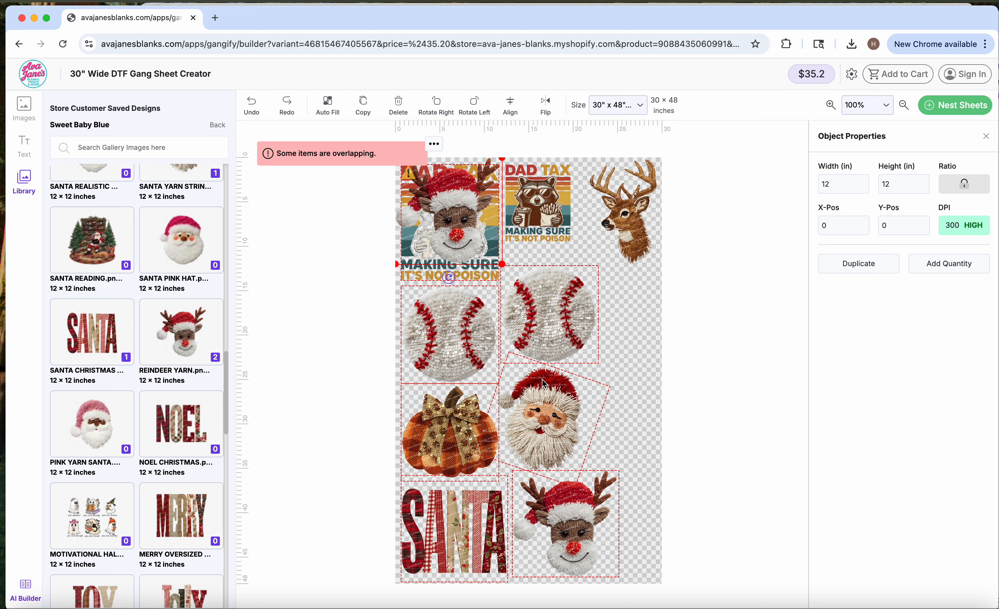
pyautogui.moveTo(453, 215); pyautogui.dragTo(613, 364)
pyautogui.doubleClick(834, 183)
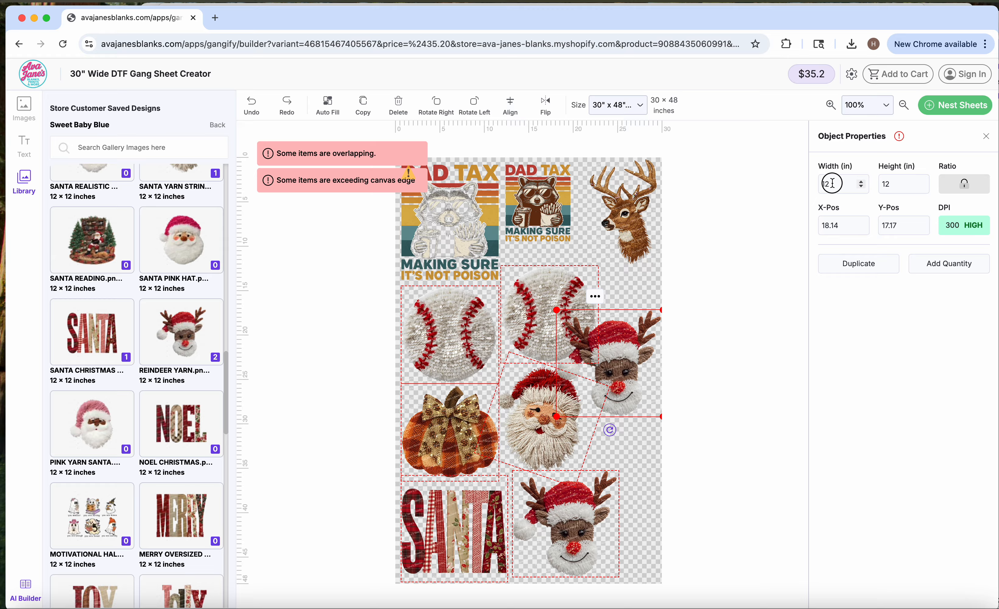
pyautogui.write('6')
pyautogui.press('Tab')
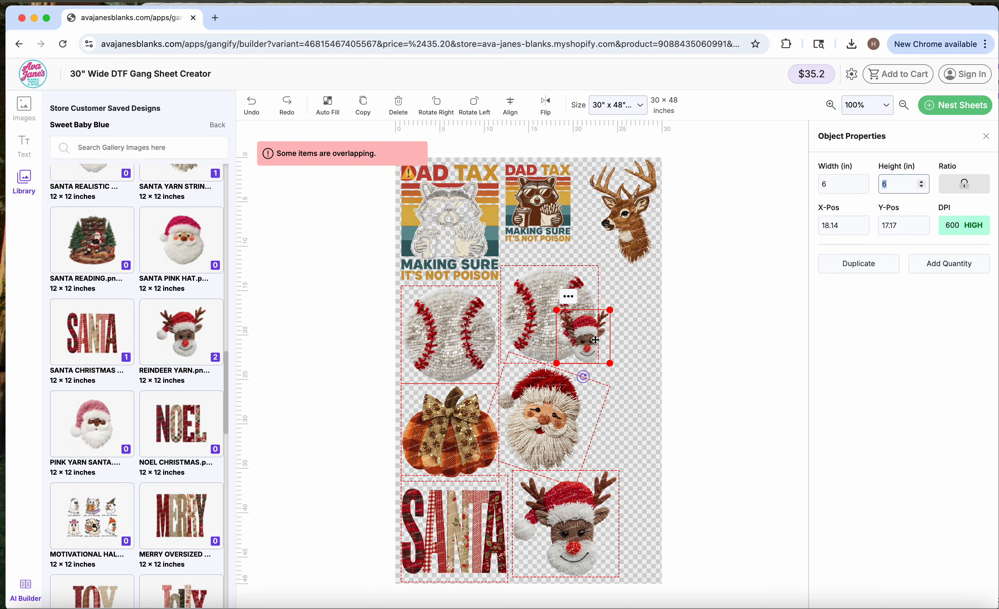
pyautogui.moveTo(595, 339); pyautogui.dragTo(633, 302)
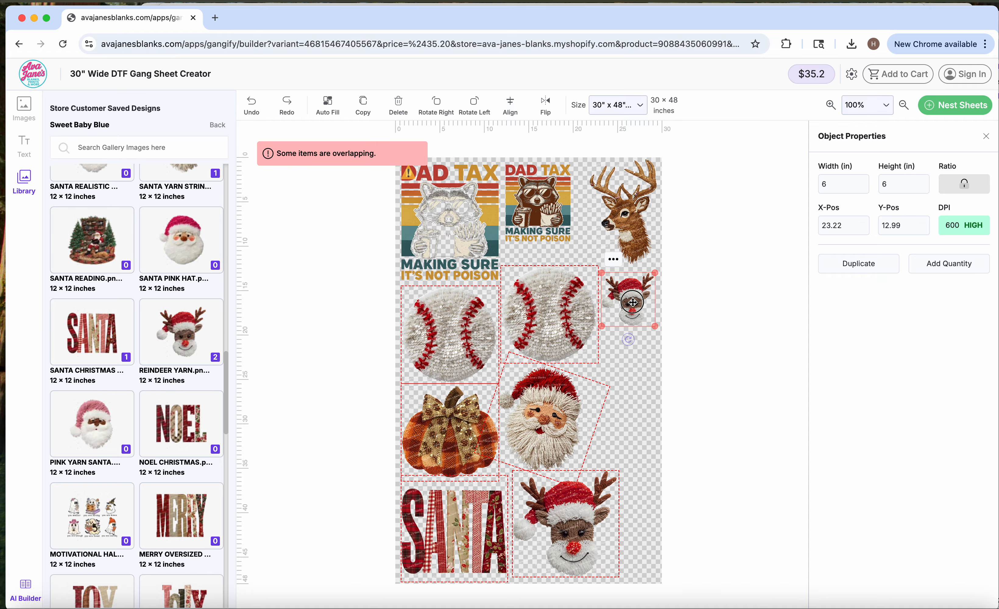
pyautogui.click(641, 360)
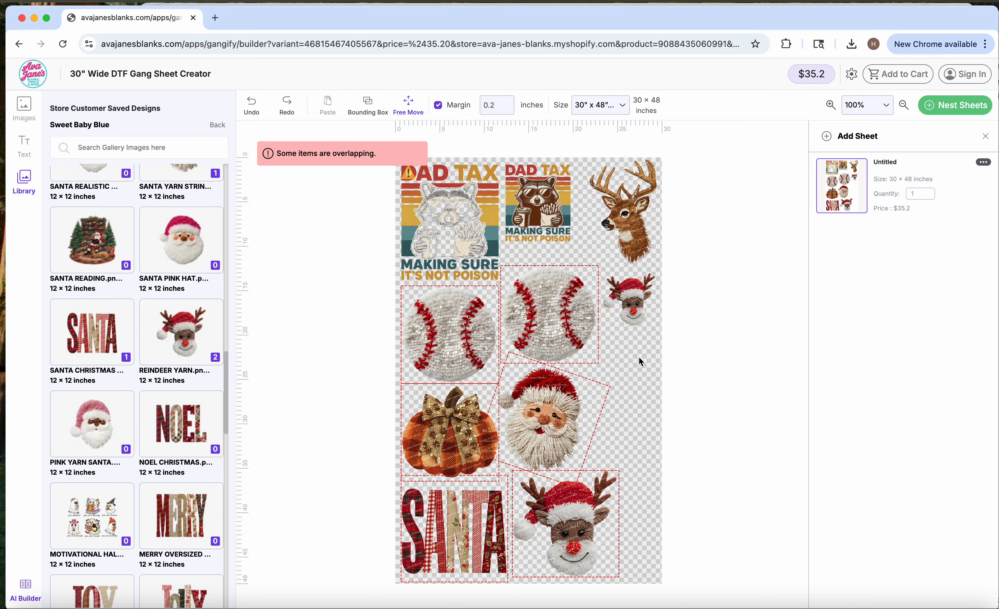
# - Add the NOEL Christmas design at 6 inches wide, turned 90 degrees left, below the small reindeer at about X 23.35, Y 24.99 inches
pyautogui.click(541, 217)
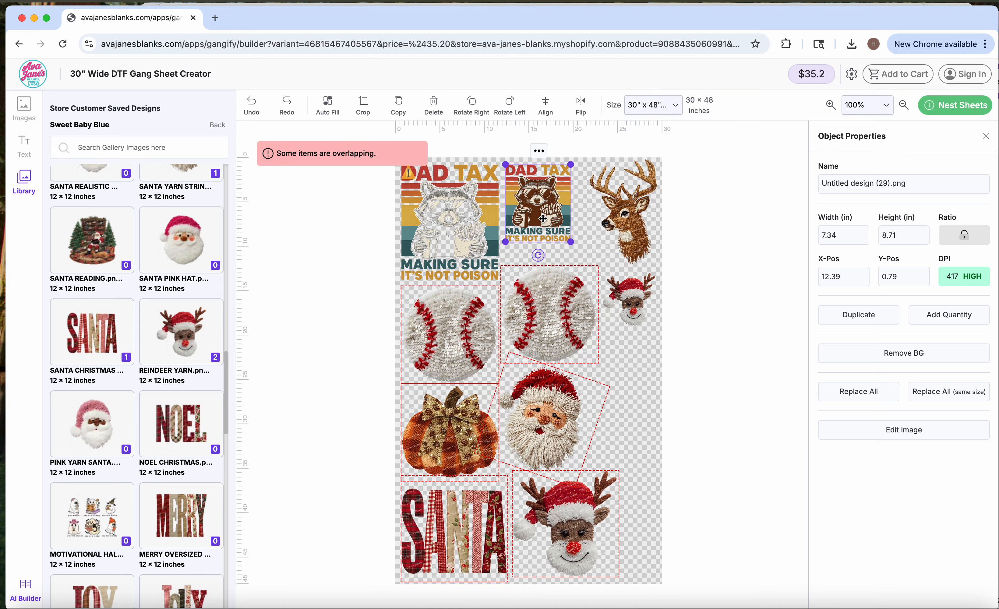
pyautogui.click(646, 405)
pyautogui.scroll(-5, 105, 410)
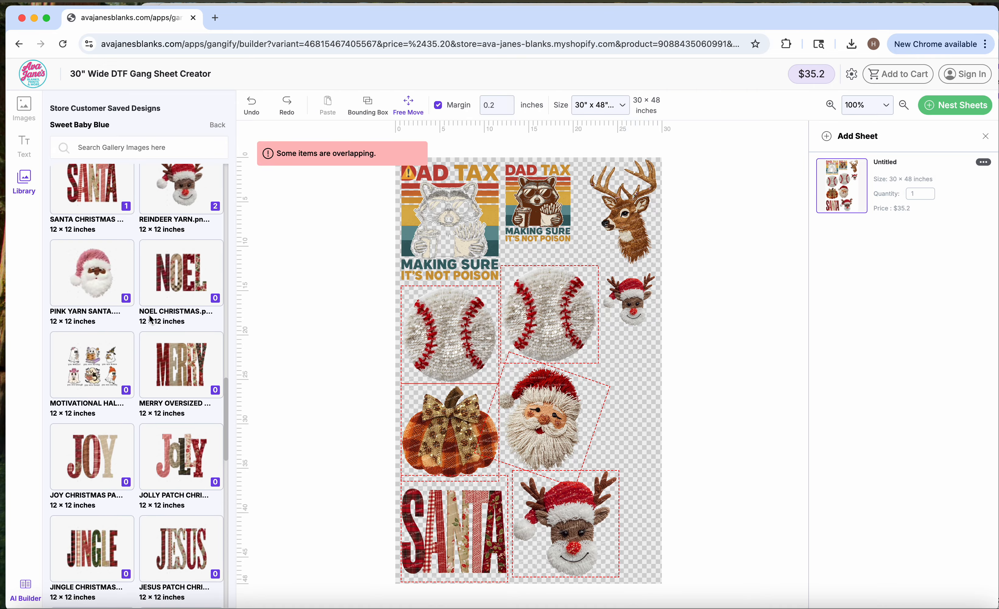
pyautogui.click(180, 273)
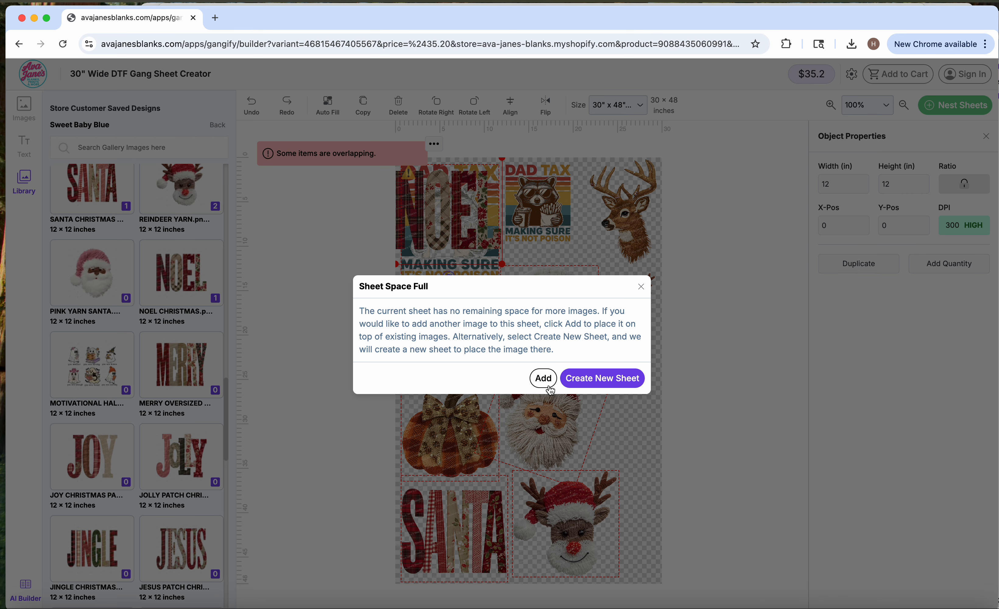
pyautogui.click(541, 378)
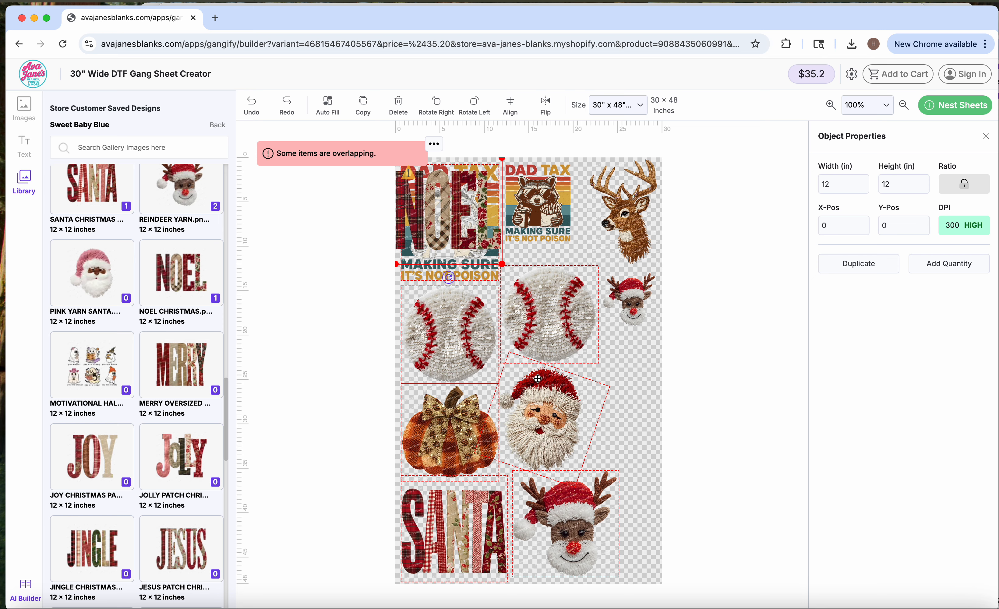
pyautogui.doubleClick(830, 178)
pyautogui.write('6')
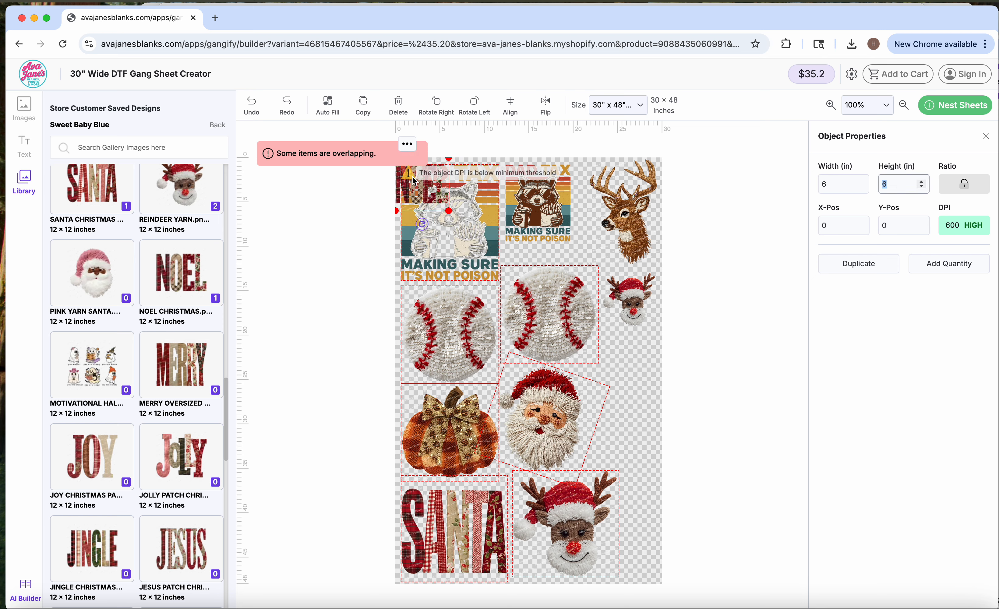
pyautogui.moveTo(420, 188); pyautogui.dragTo(648, 370)
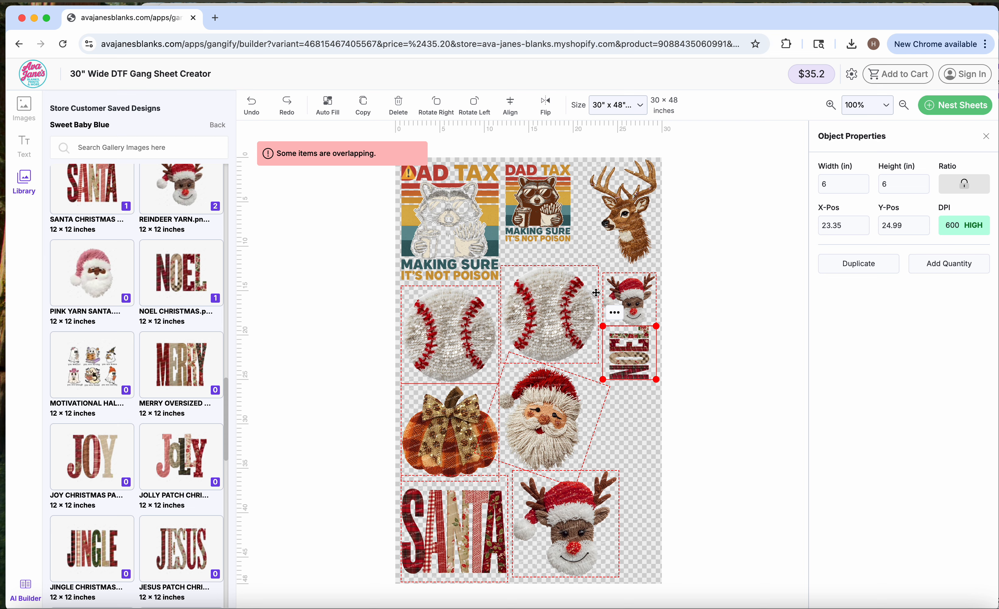
# - Change the sheet size to 30" x 120" and add the MERRY, NOEL, JOY and JOLLY lettering designs from the gallery
pyautogui.click(613, 107)
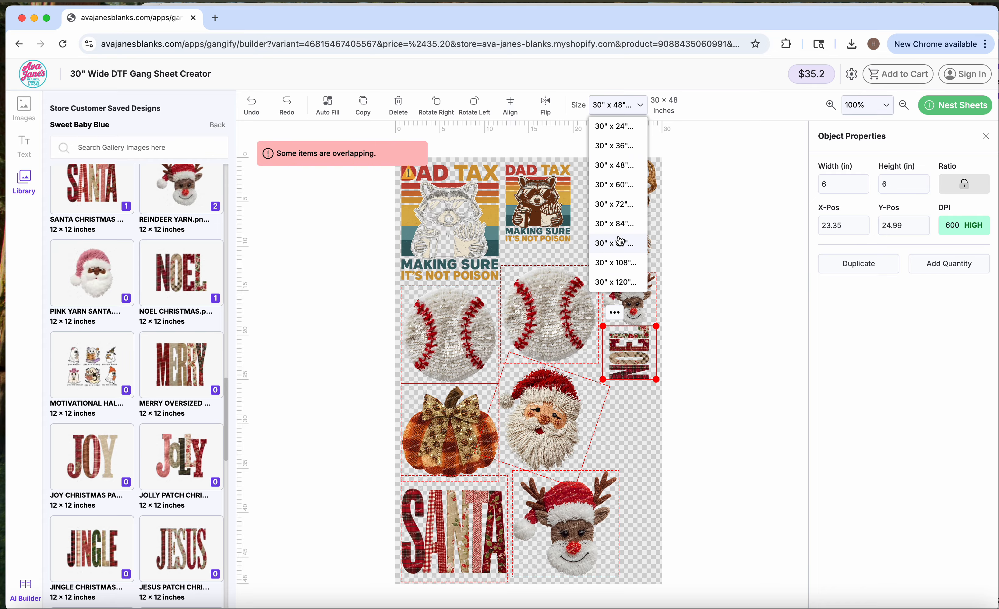
pyautogui.click(614, 282)
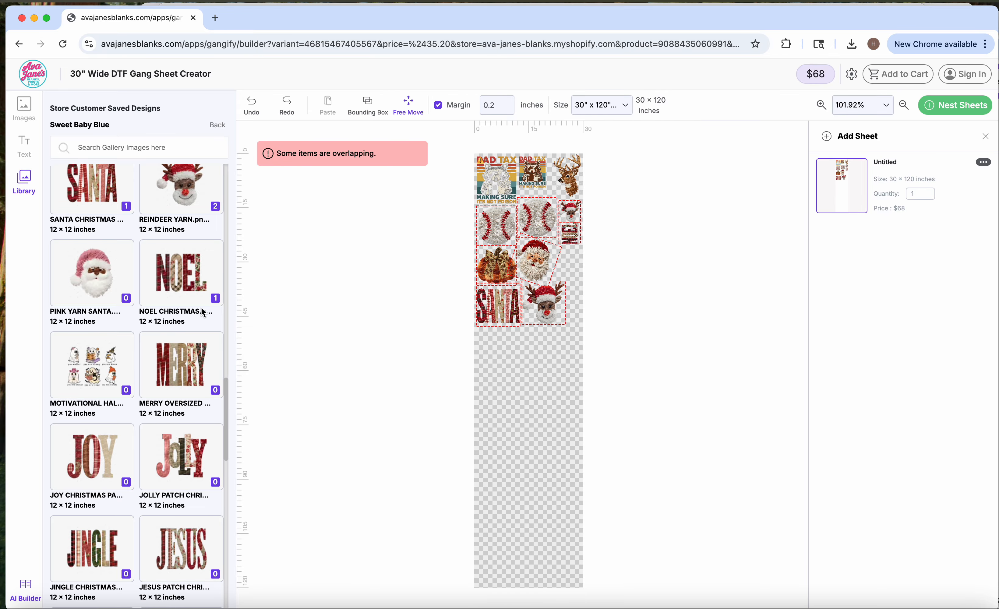
pyautogui.click(182, 366)
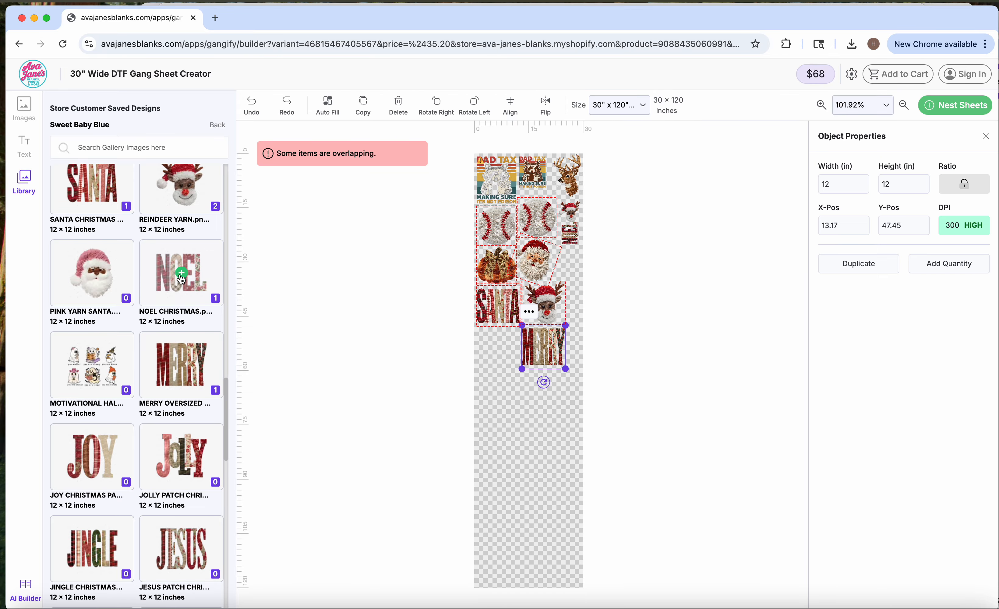
pyautogui.click(182, 280)
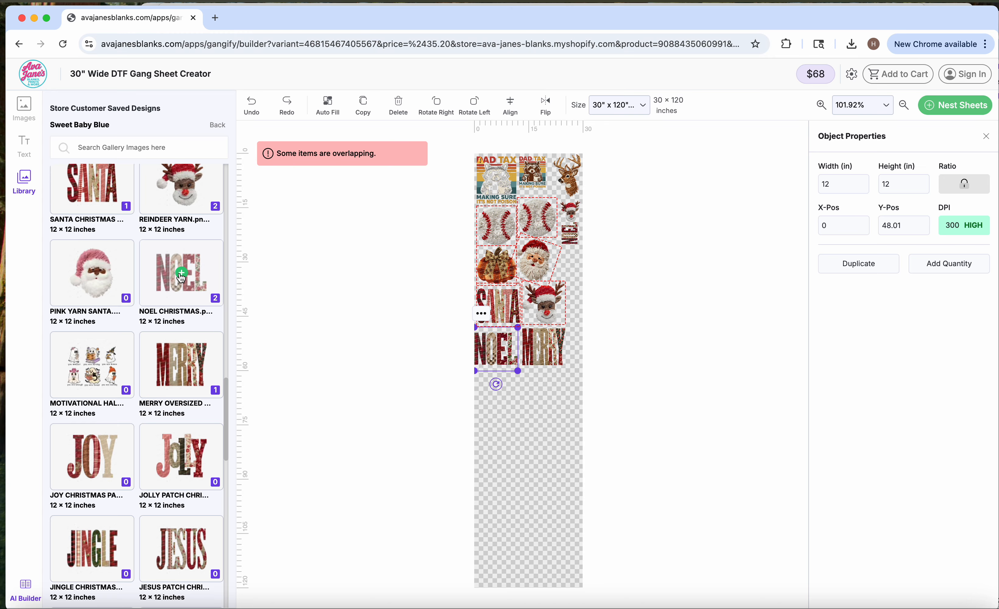
pyautogui.click(109, 461)
pyautogui.click(181, 457)
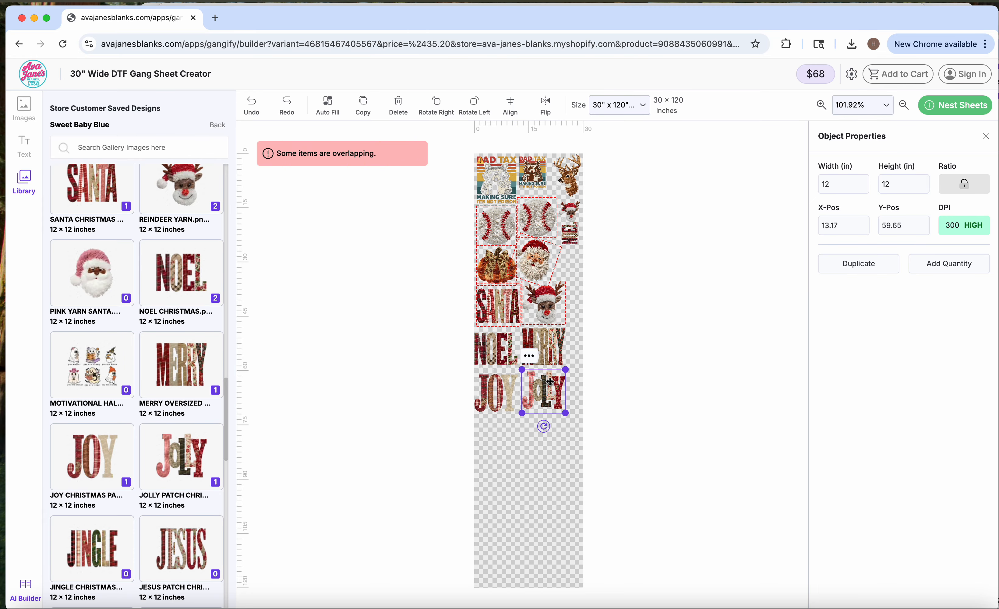
# - Nest the designs automatically and add the gang sheet to the cart, proceeding despite low-DPI images and agreeing to the rights statement
pyautogui.click(962, 109)
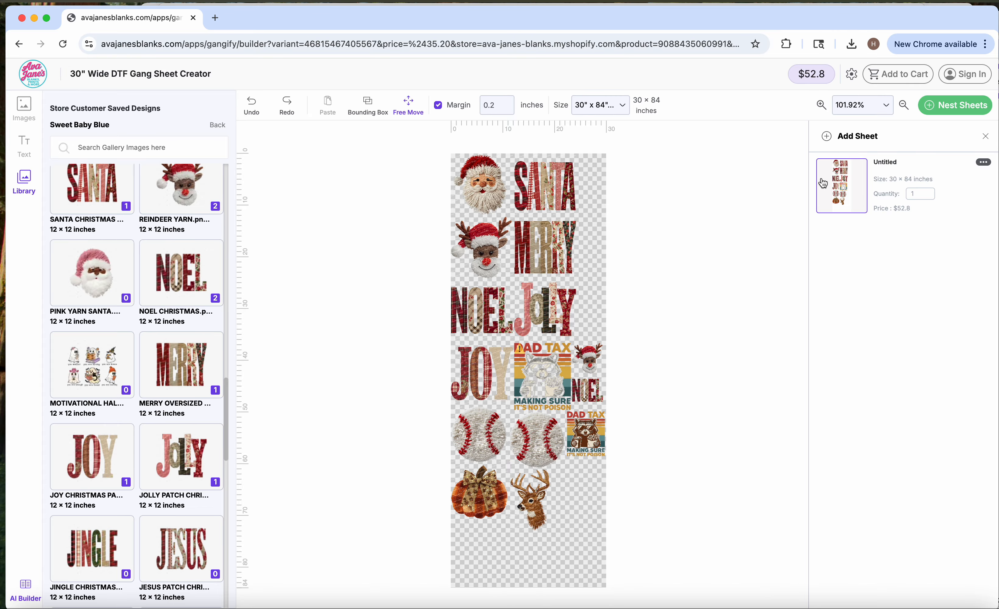
pyautogui.click(888, 78)
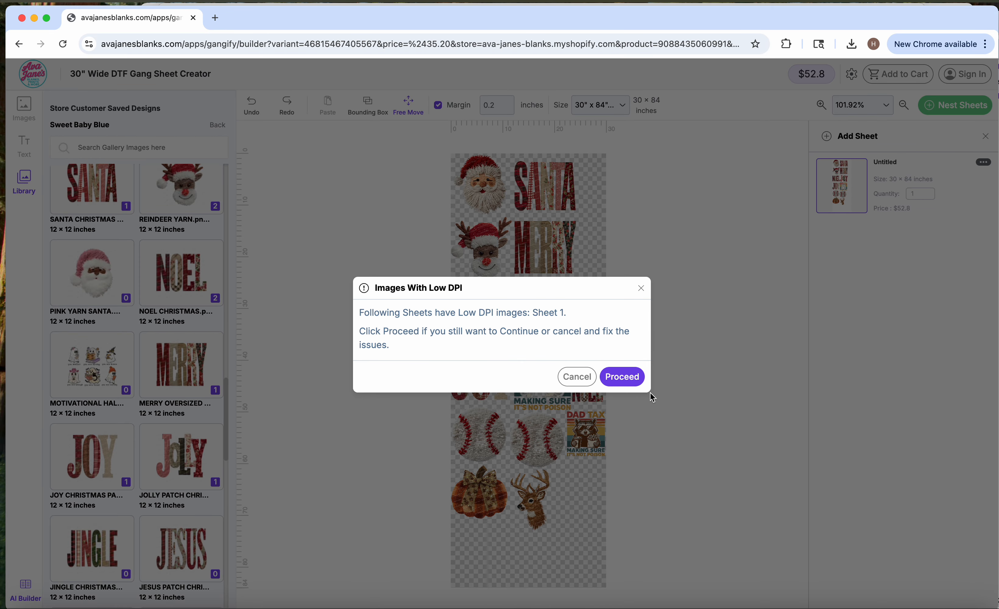
pyautogui.click(622, 378)
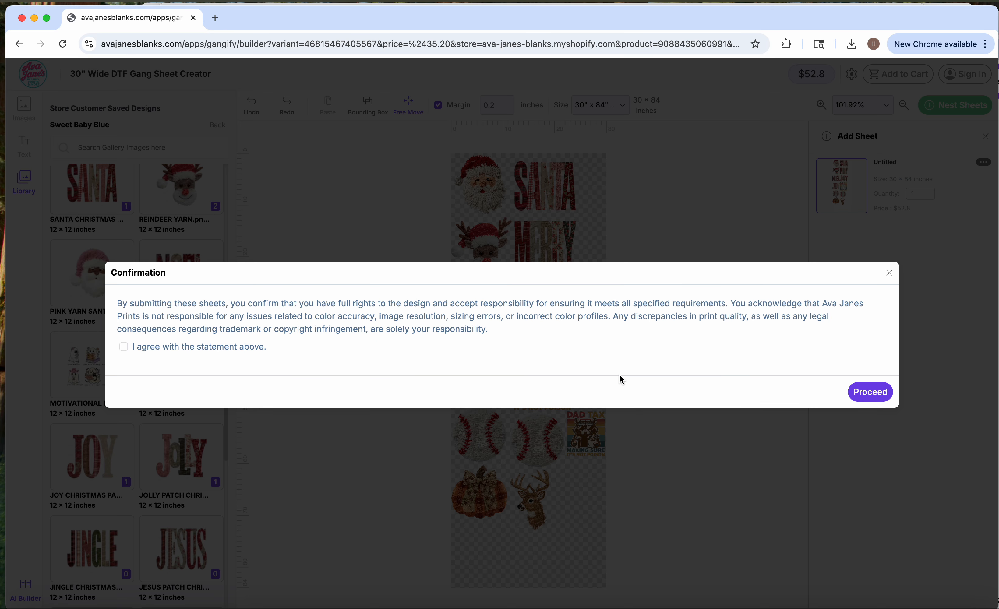
pyautogui.click(147, 349)
pyautogui.click(871, 392)
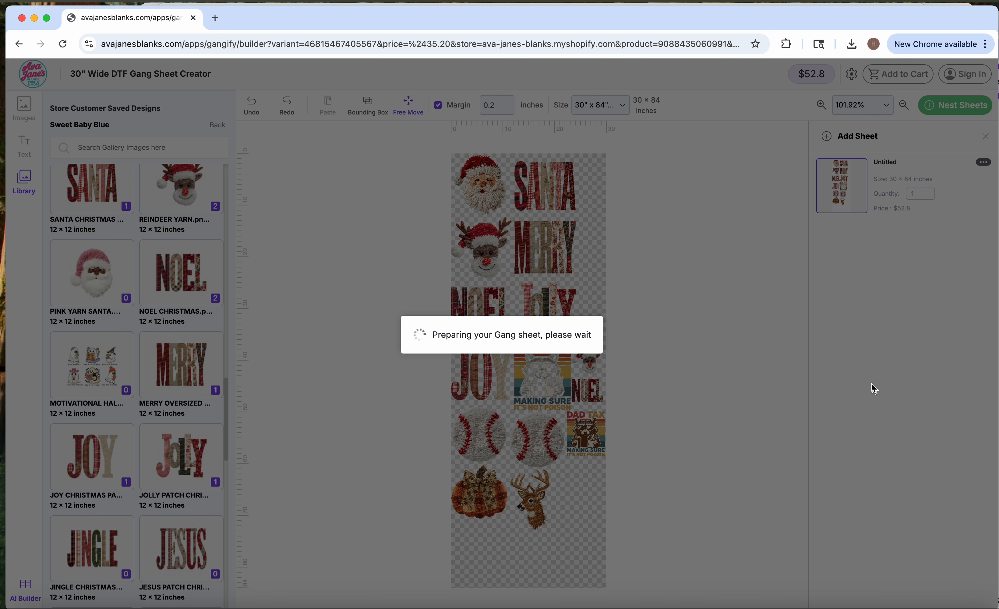